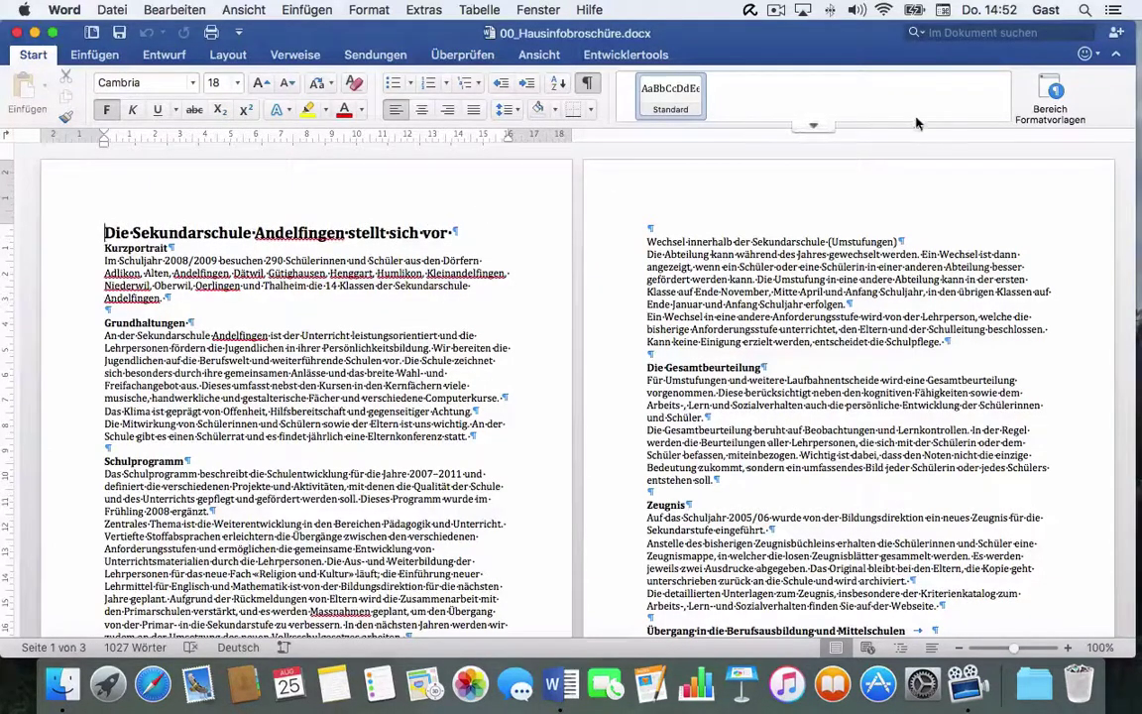
# Step: Show the Formatvorlagen pane, check the heading style definitions, and select the brochure title line
pyautogui.click(1043, 97)
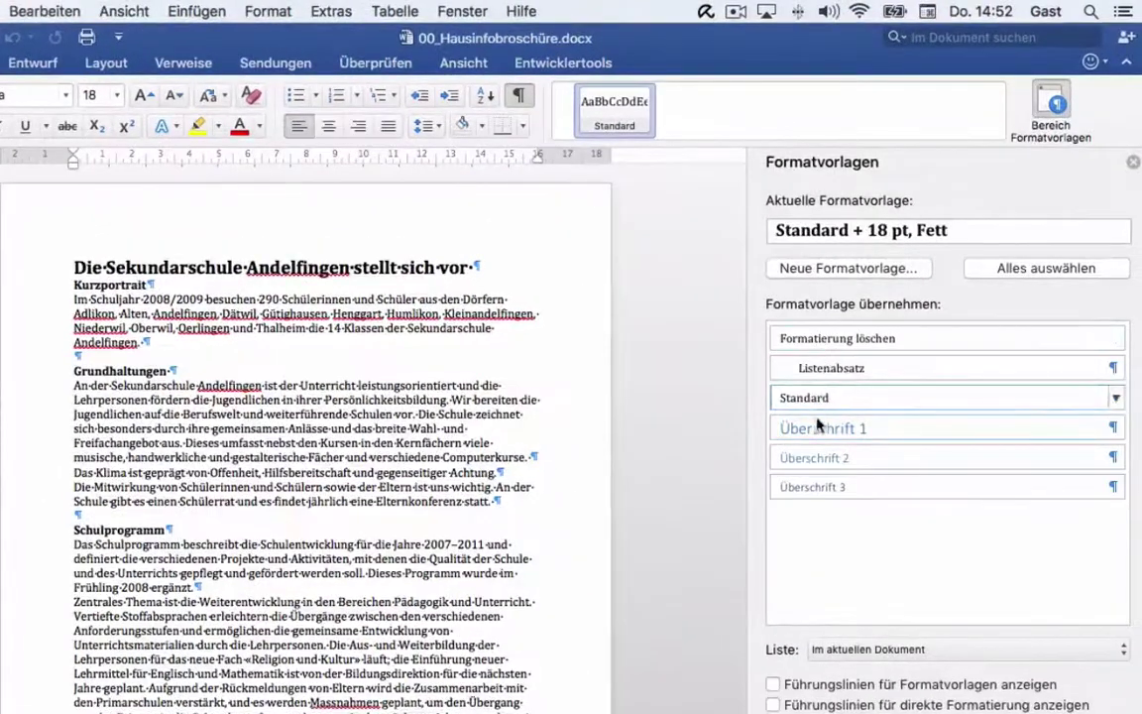
pyautogui.moveTo(818, 498)
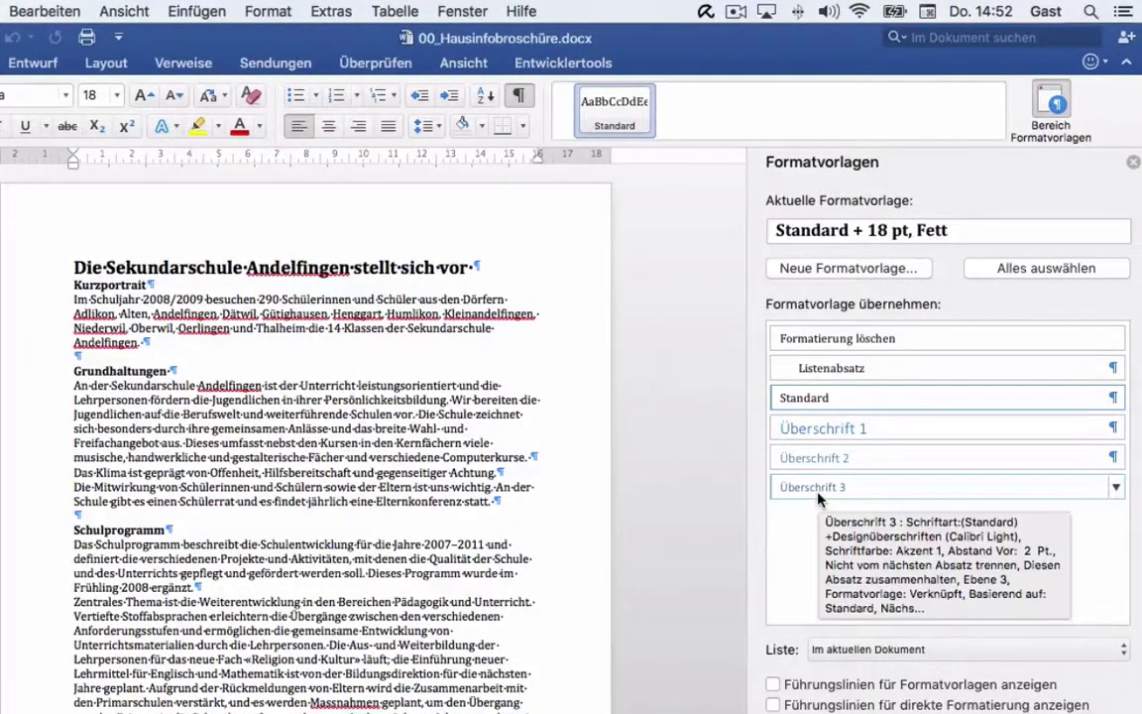
pyautogui.moveTo(818, 440)
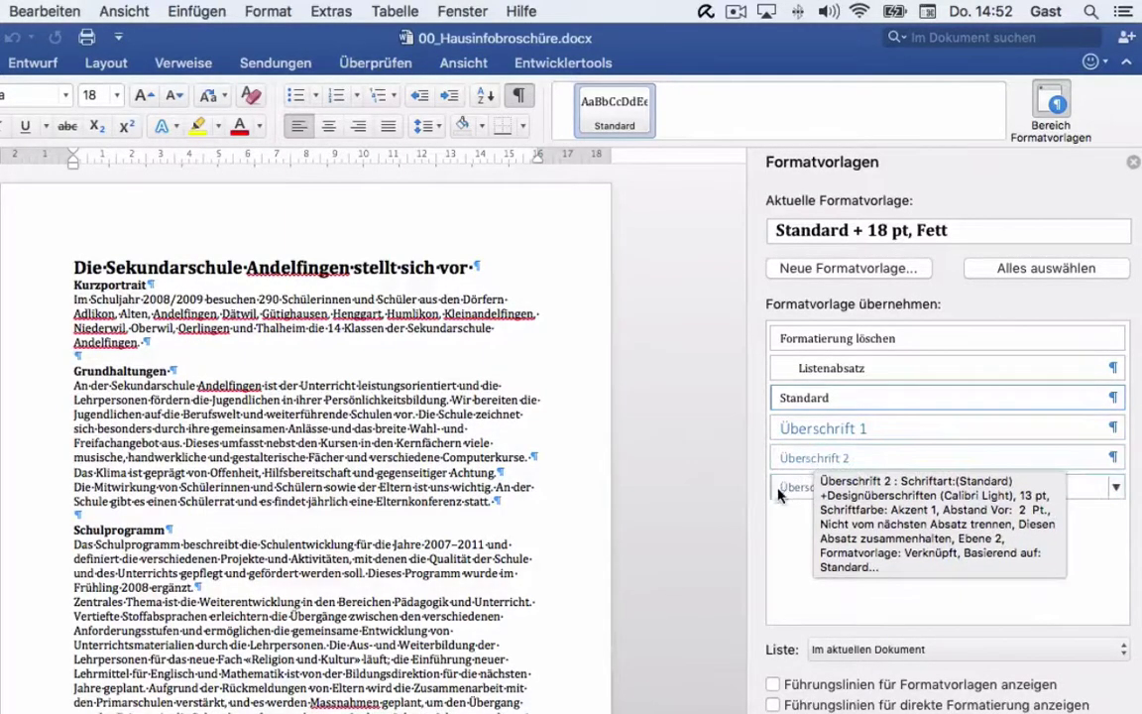
pyautogui.moveTo(72, 267); pyautogui.dragTo(484, 268)
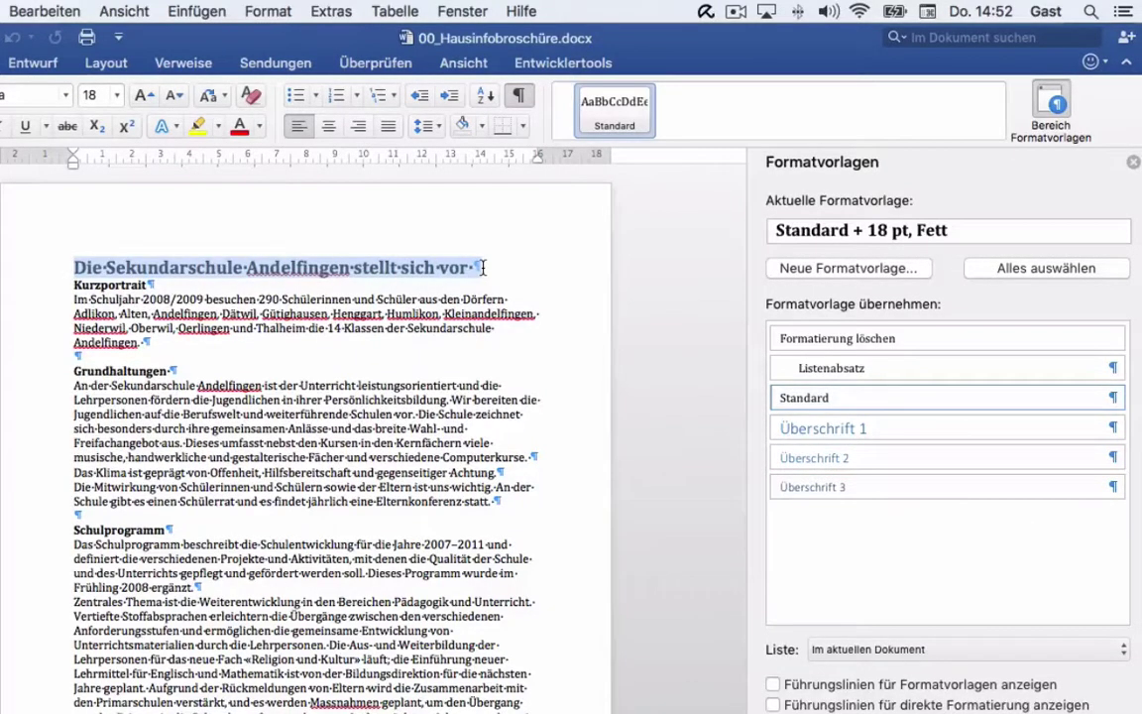
# Step: Apply Überschrift 1 to the title and Überschrift 2 to Kurzportrait, Grundhaltungen and Schulprogramm
pyautogui.click(846, 428)
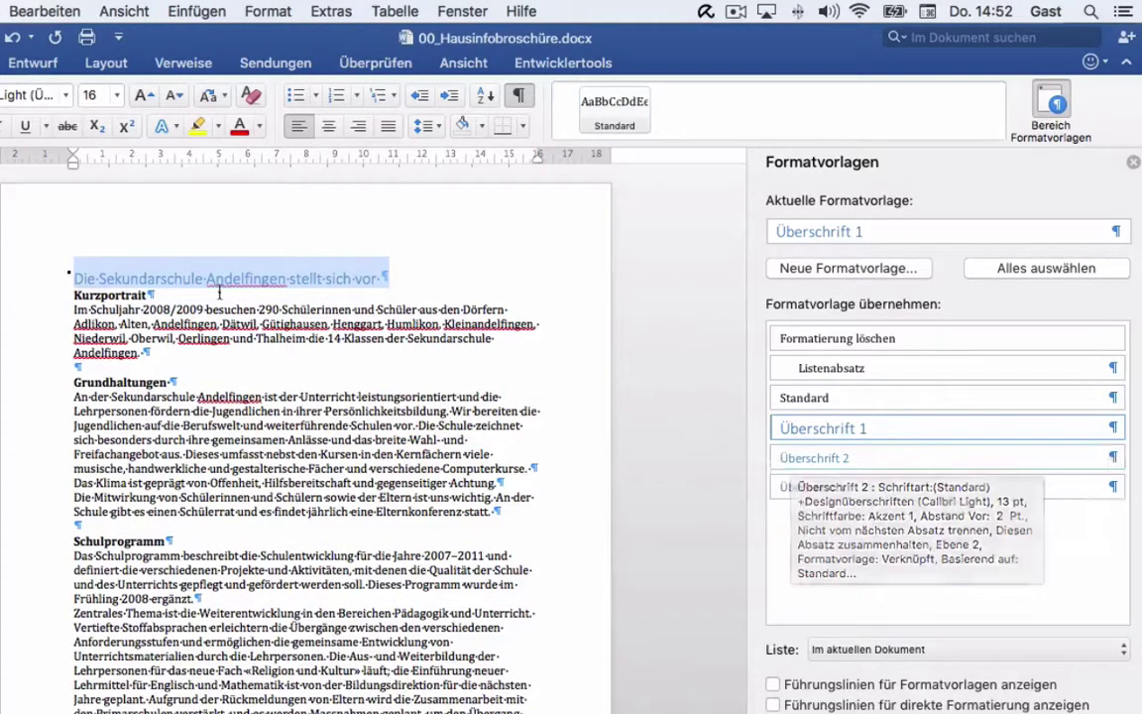
pyautogui.moveTo(73, 294); pyautogui.dragTo(151, 295)
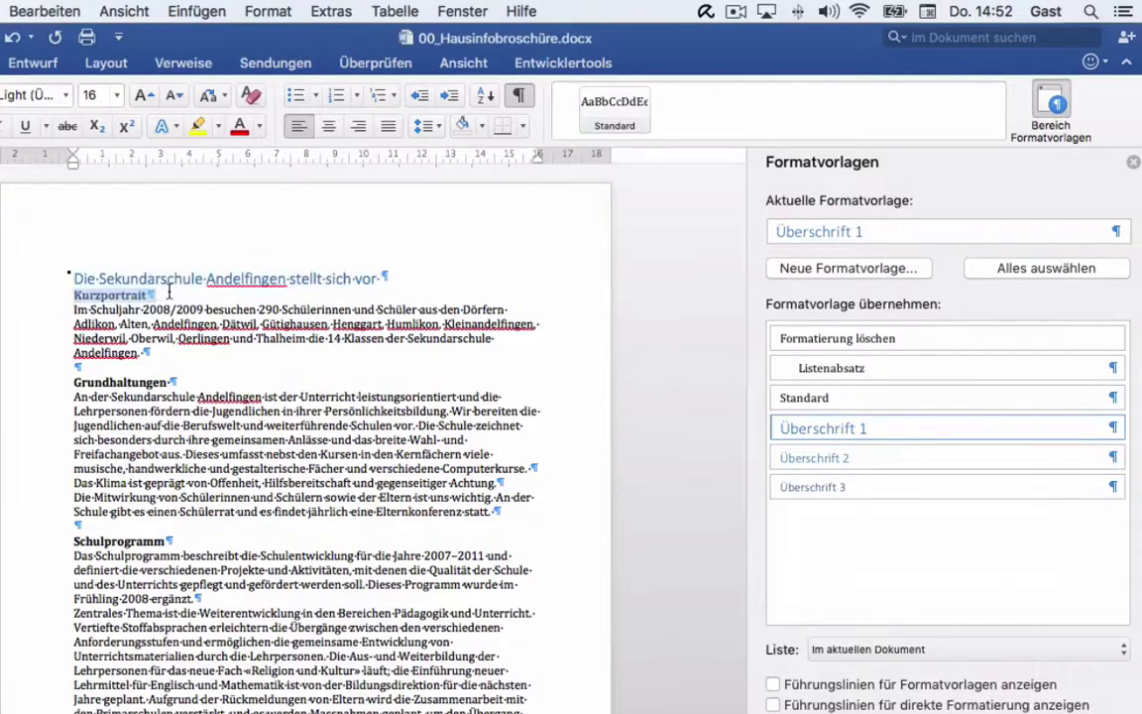
pyautogui.click(790, 458)
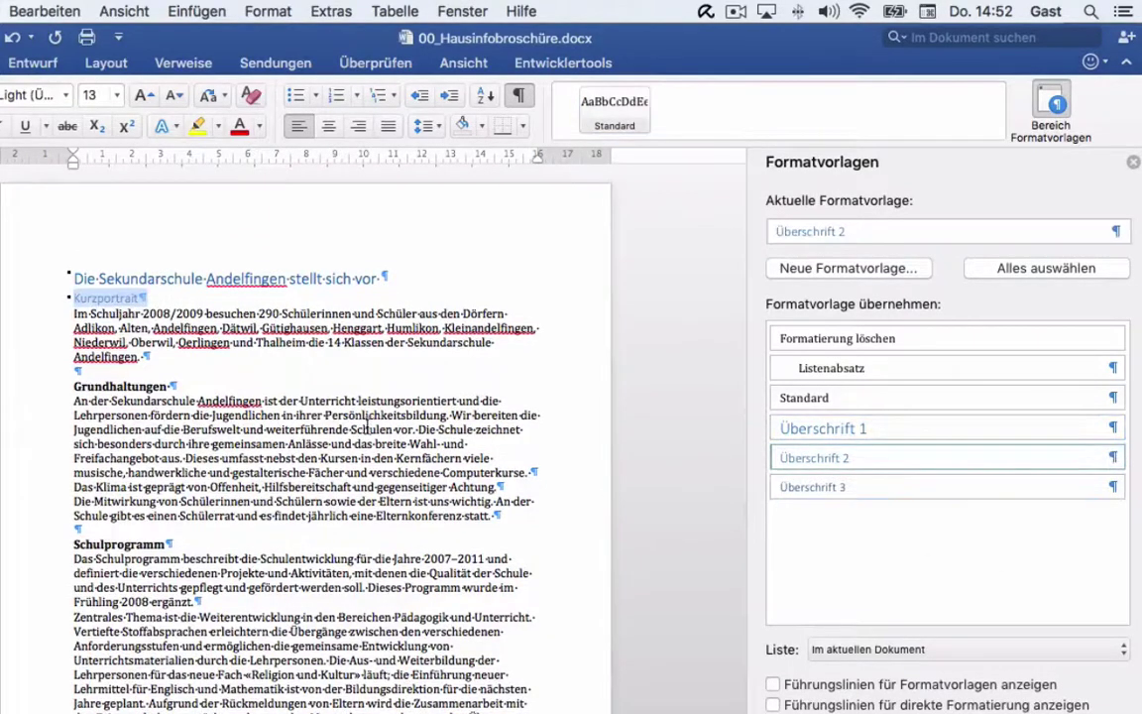
pyautogui.moveTo(74, 387); pyautogui.dragTo(174, 387)
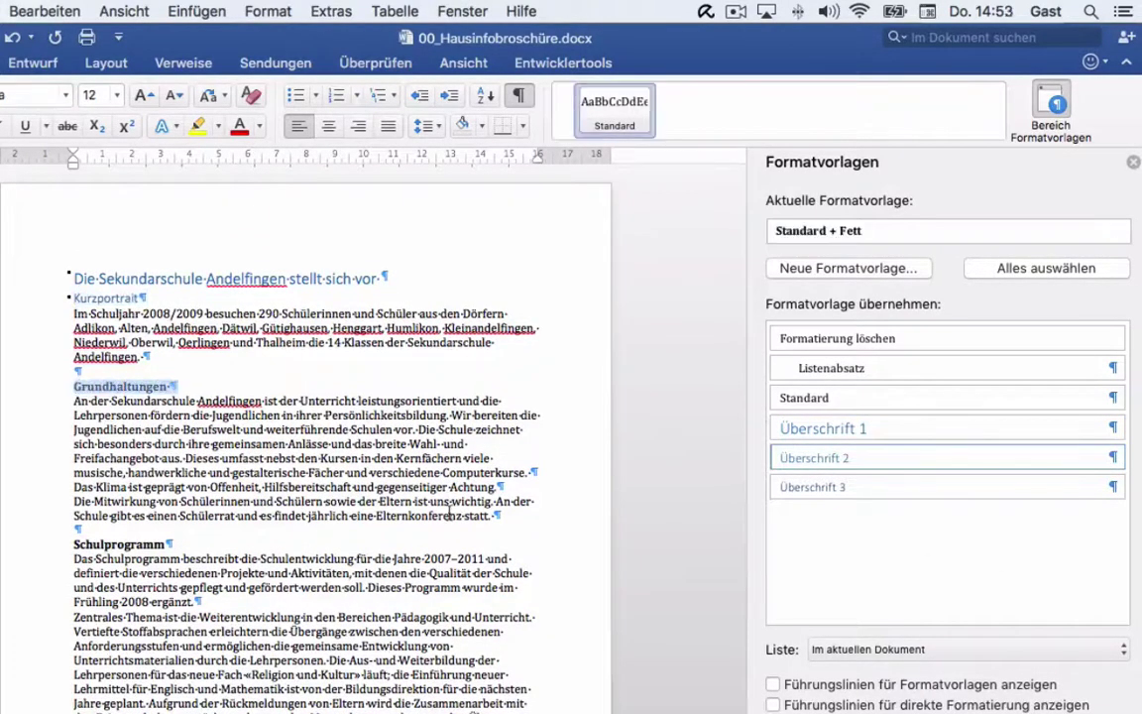
pyautogui.click(790, 459)
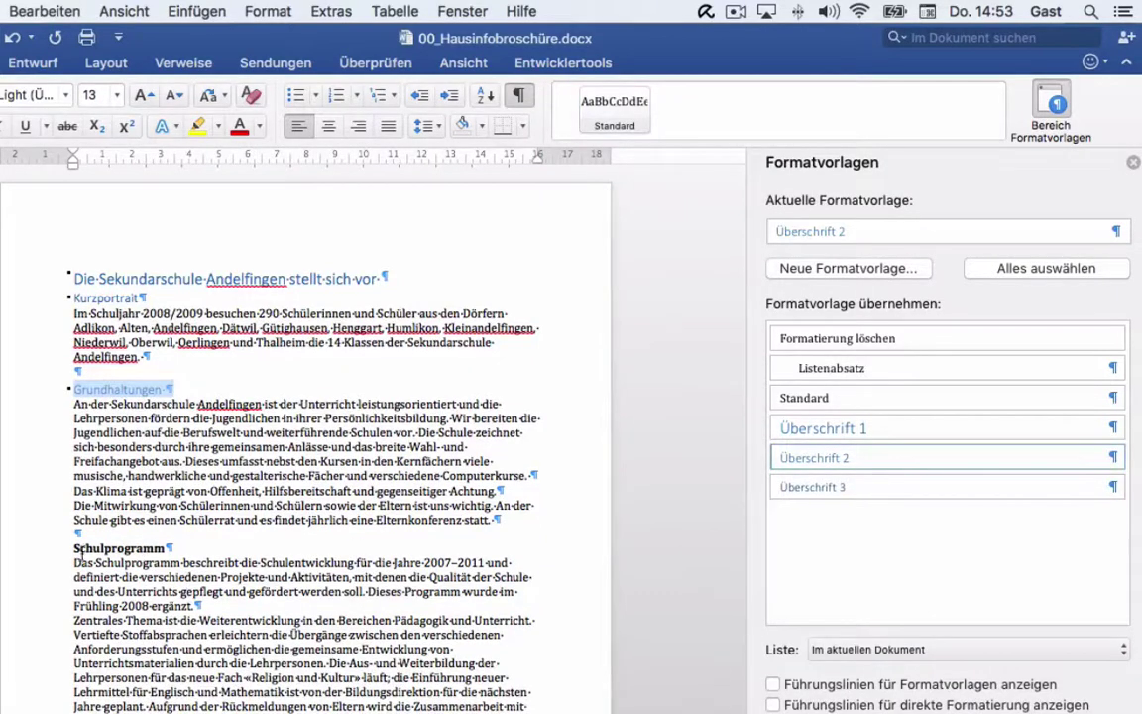
pyautogui.moveTo(74, 548); pyautogui.dragTo(175, 549)
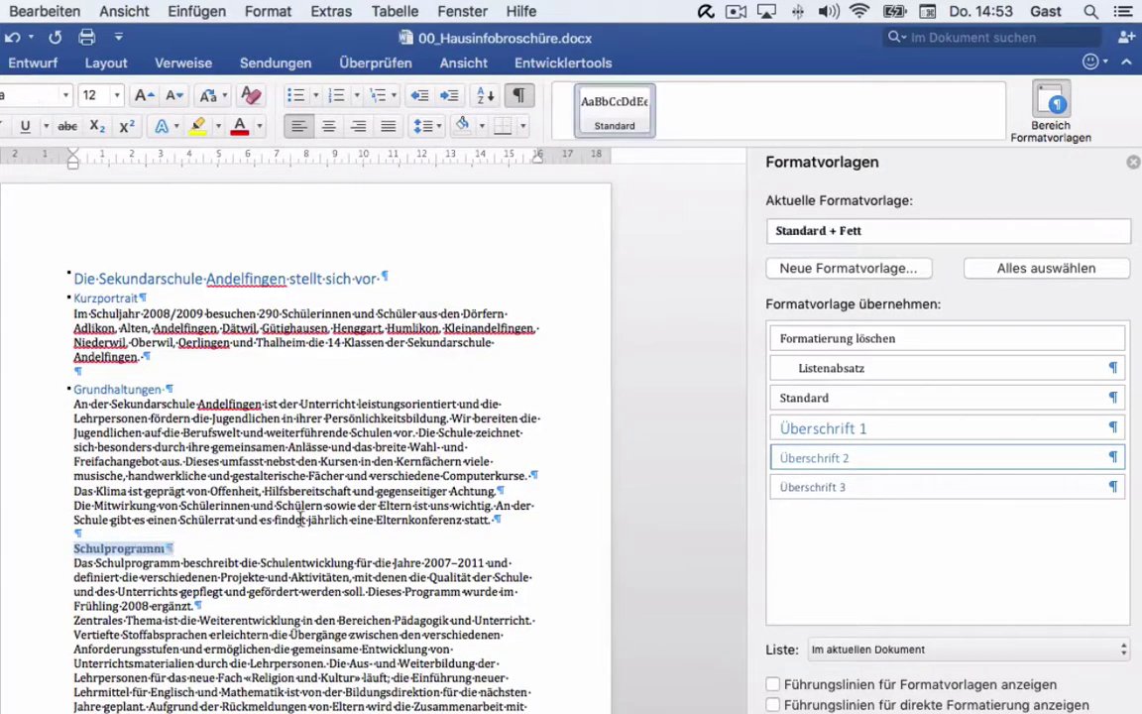
pyautogui.click(793, 458)
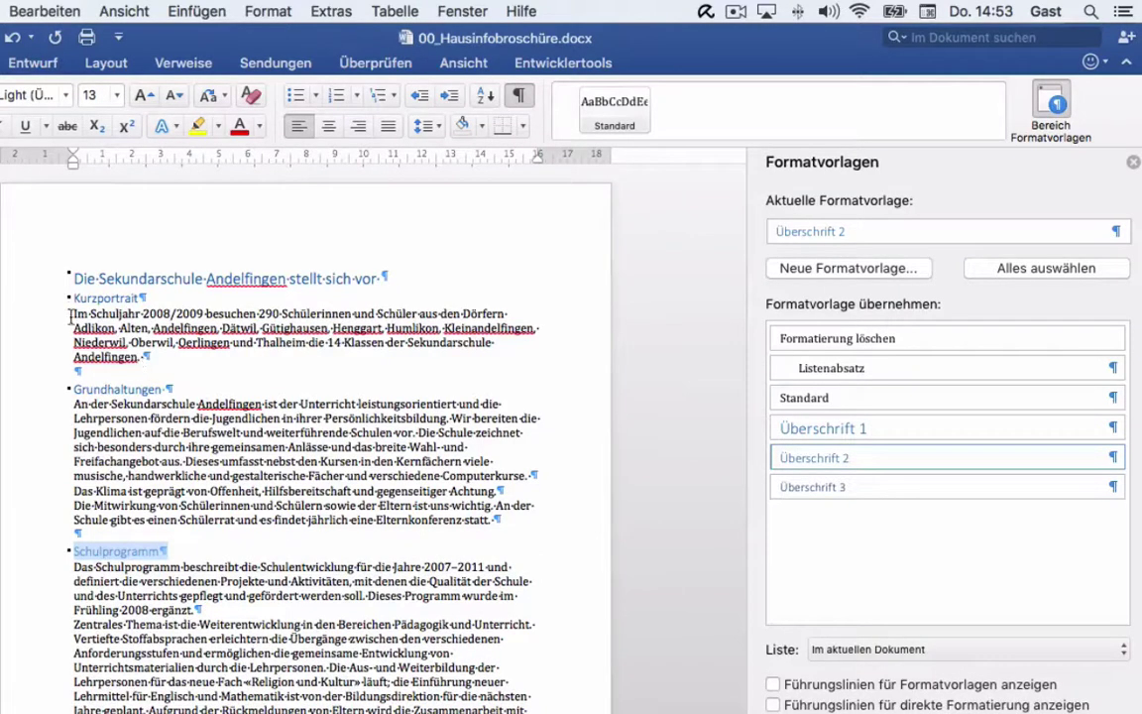
# Step: Select the Kurzportrait, Grundhaltungen and Schulprogramm body paragraphs to confirm they are Standard
pyautogui.moveTo(70, 316); pyautogui.dragTo(129, 373)
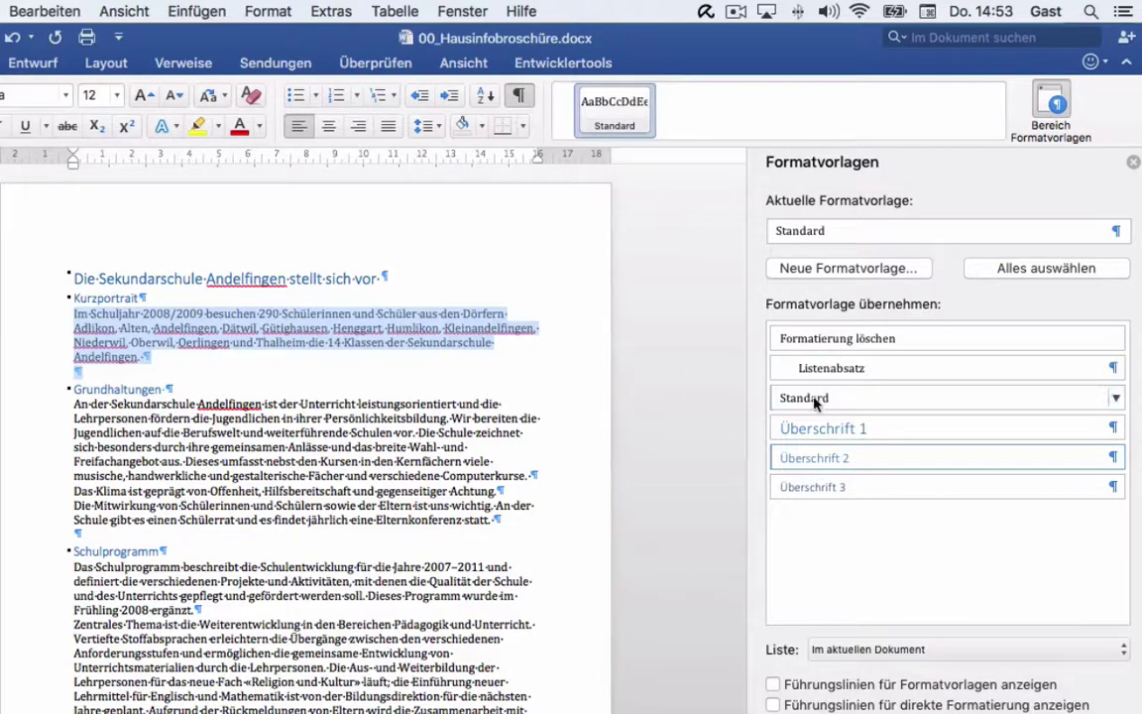
pyautogui.moveTo(72, 403)
pyautogui.mouseDown()
pyautogui.moveTo(92, 436)
pyautogui.moveTo(99, 534)
pyautogui.mouseUp()
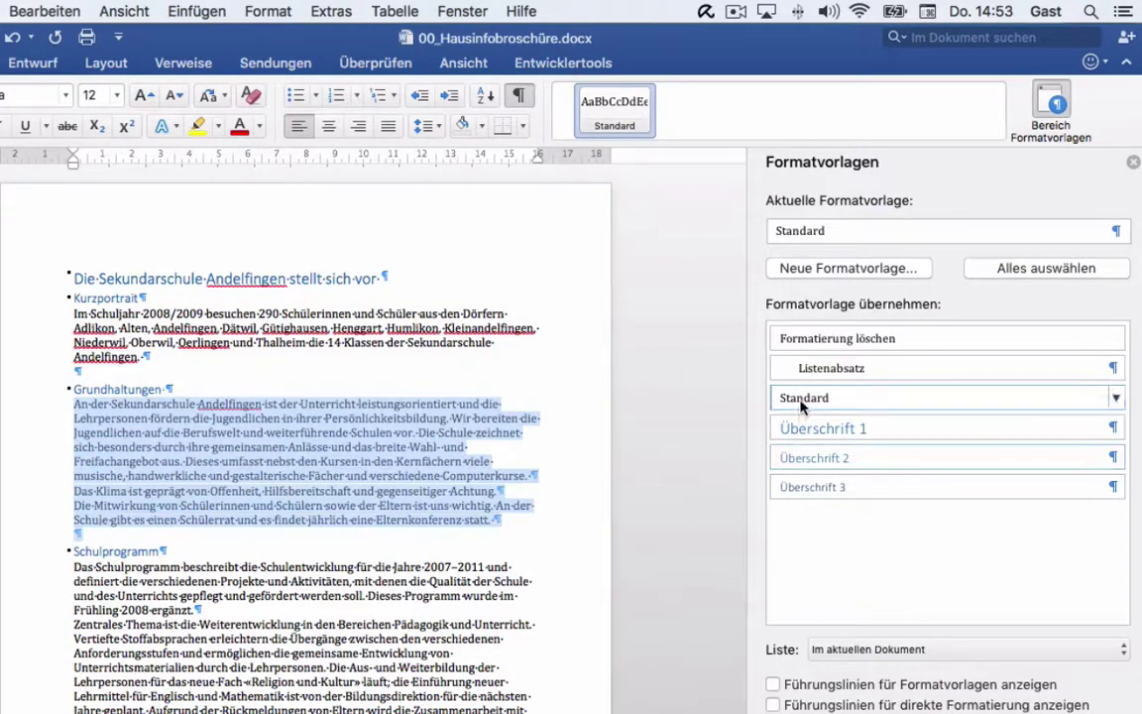
pyautogui.moveTo(72, 567); pyautogui.dragTo(266, 692)
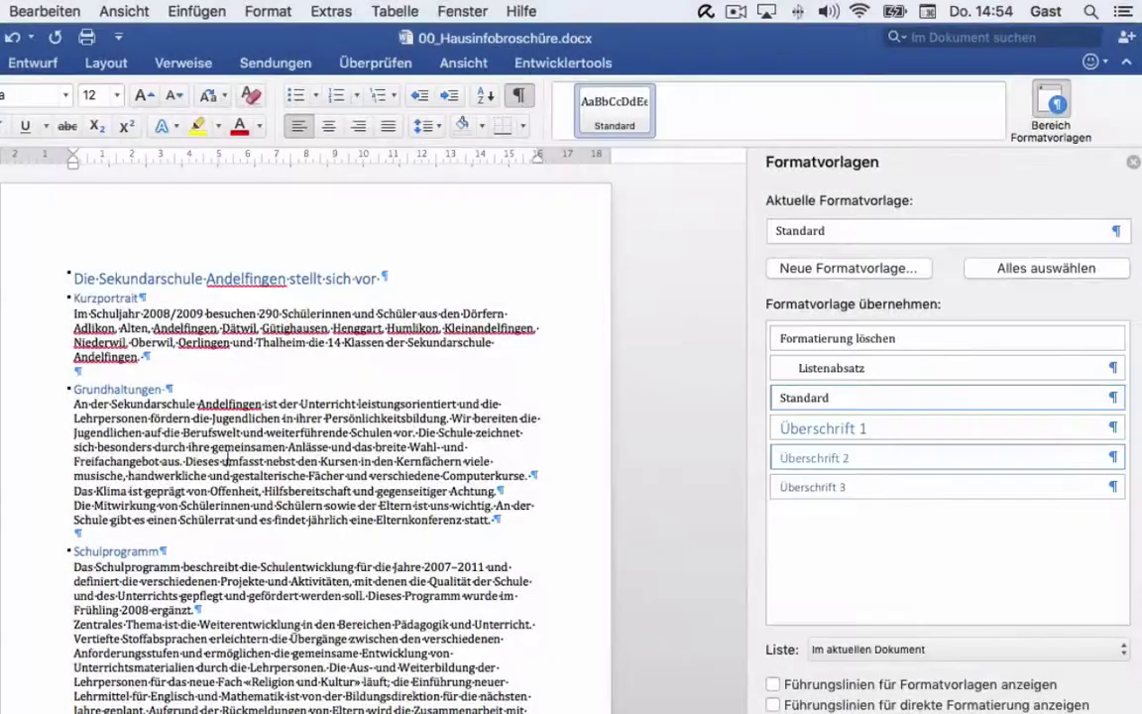
pyautogui.scroll(-10, 233, 474)
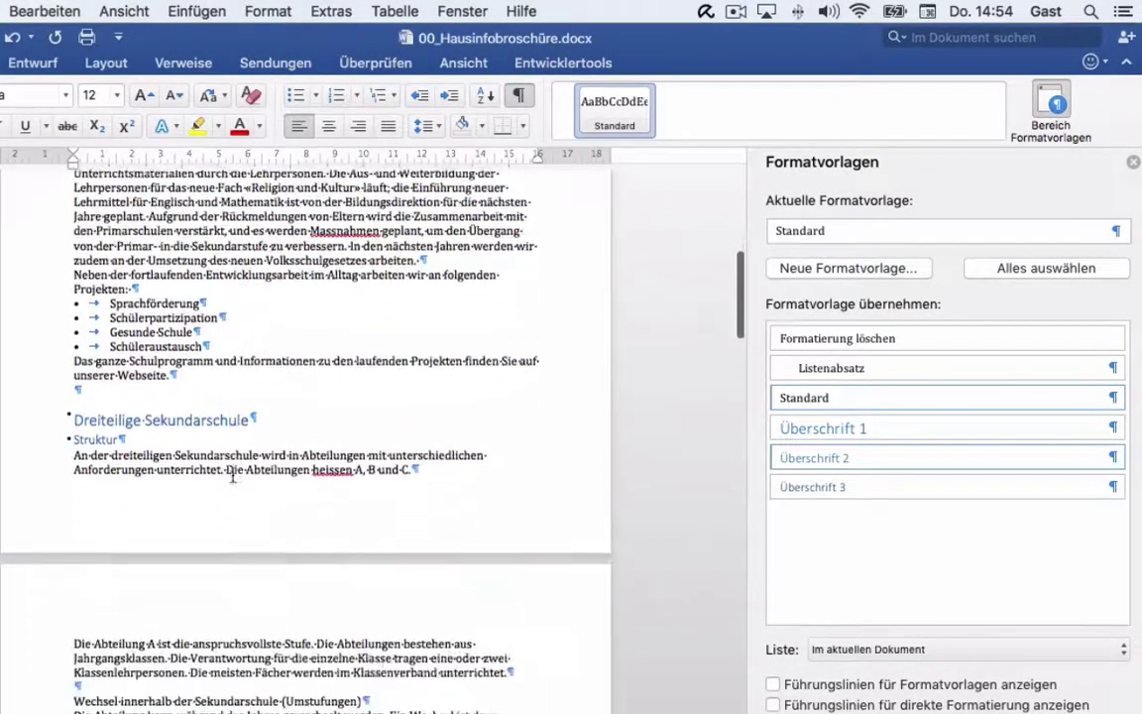
pyautogui.scroll(-4, 233, 474)
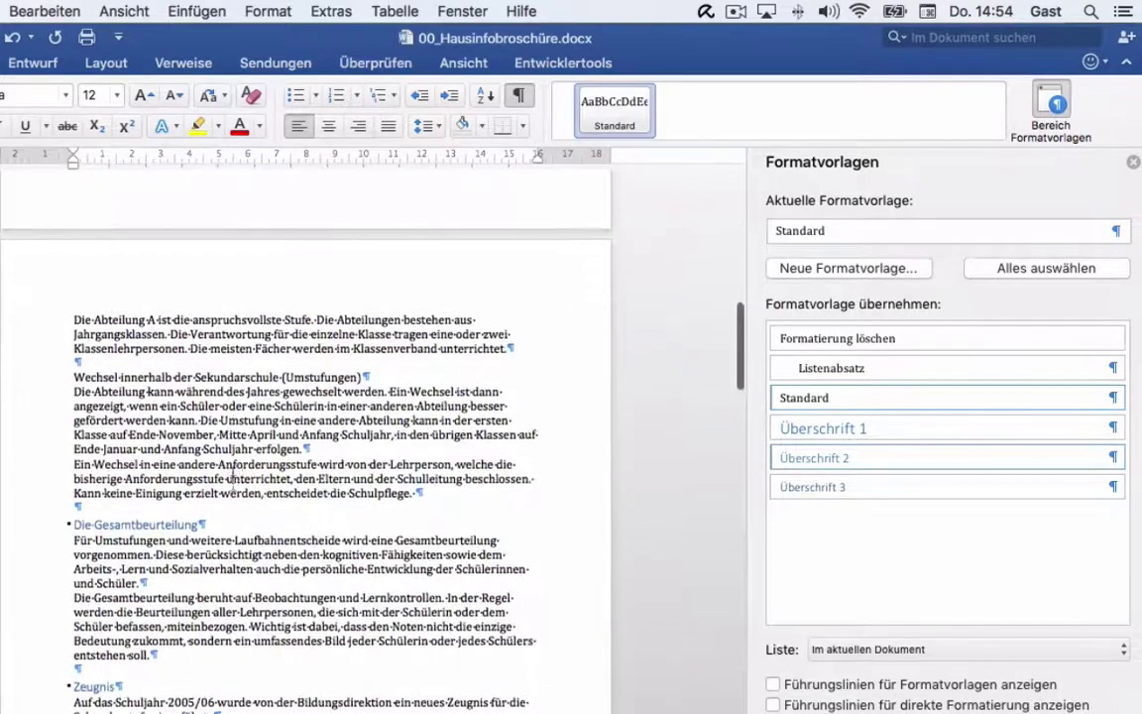
pyautogui.scroll(5, 232, 472)
pyautogui.scroll(3, 228, 476)
pyautogui.scroll(5, 231, 475)
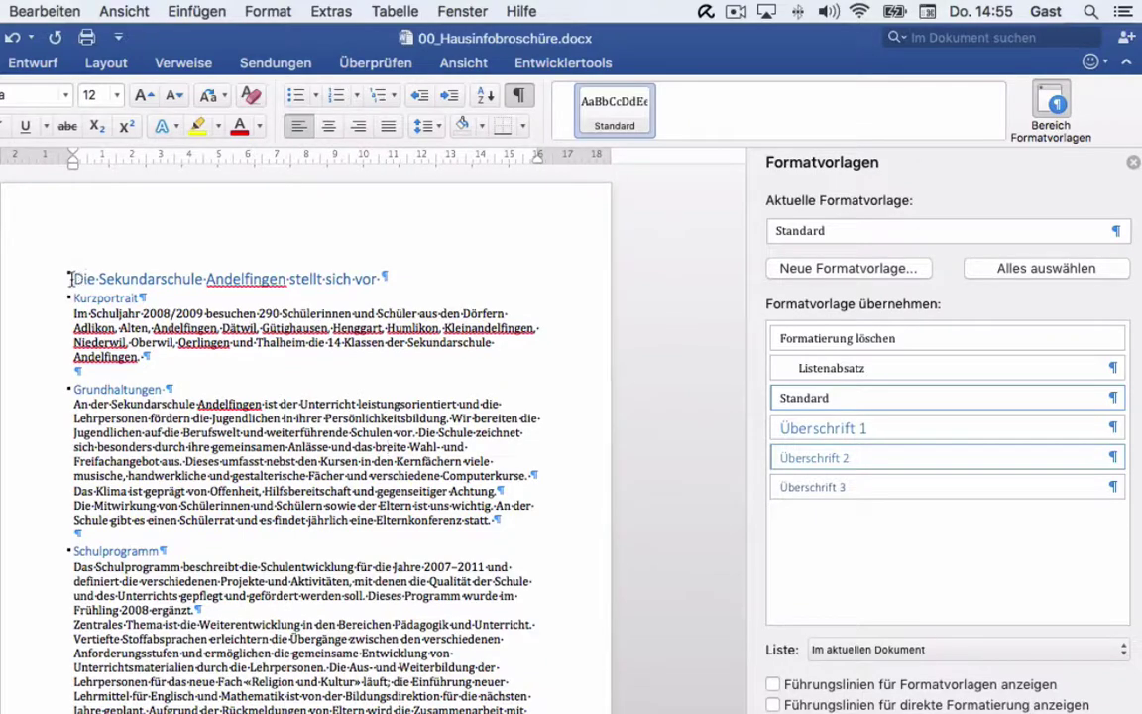
pyautogui.moveTo(74, 278); pyautogui.dragTo(387, 266)
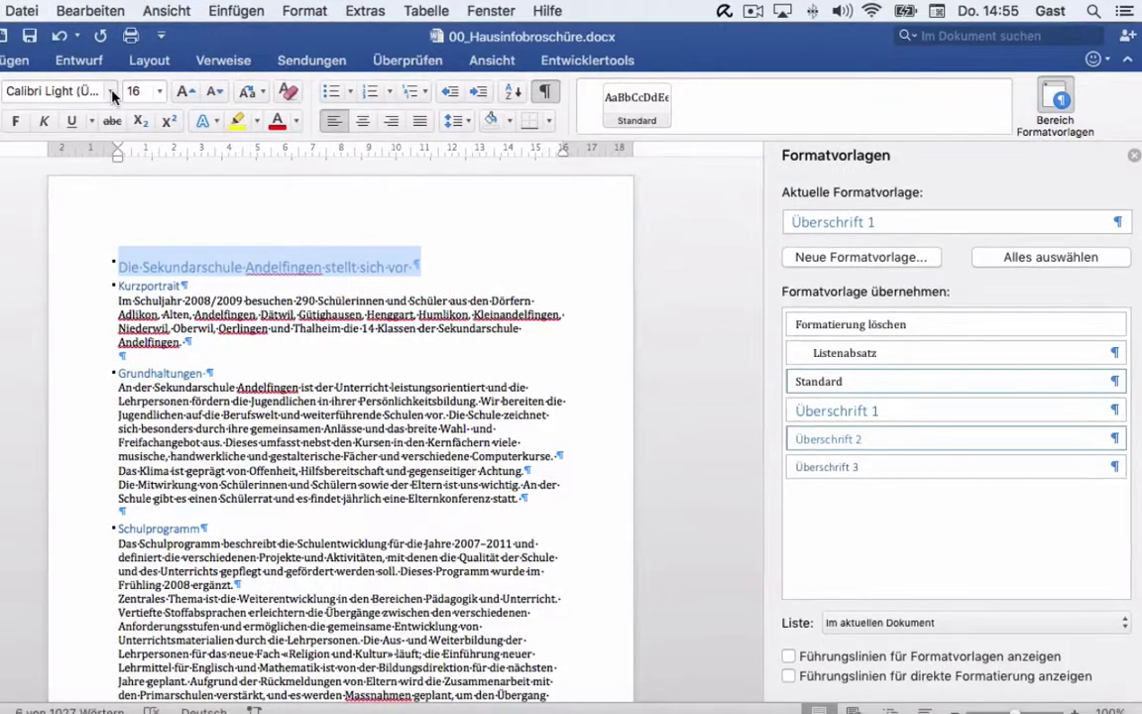
# Step: Format the title as bold Helvetica Neue, 18 pt, in black
pyautogui.click(112, 92)
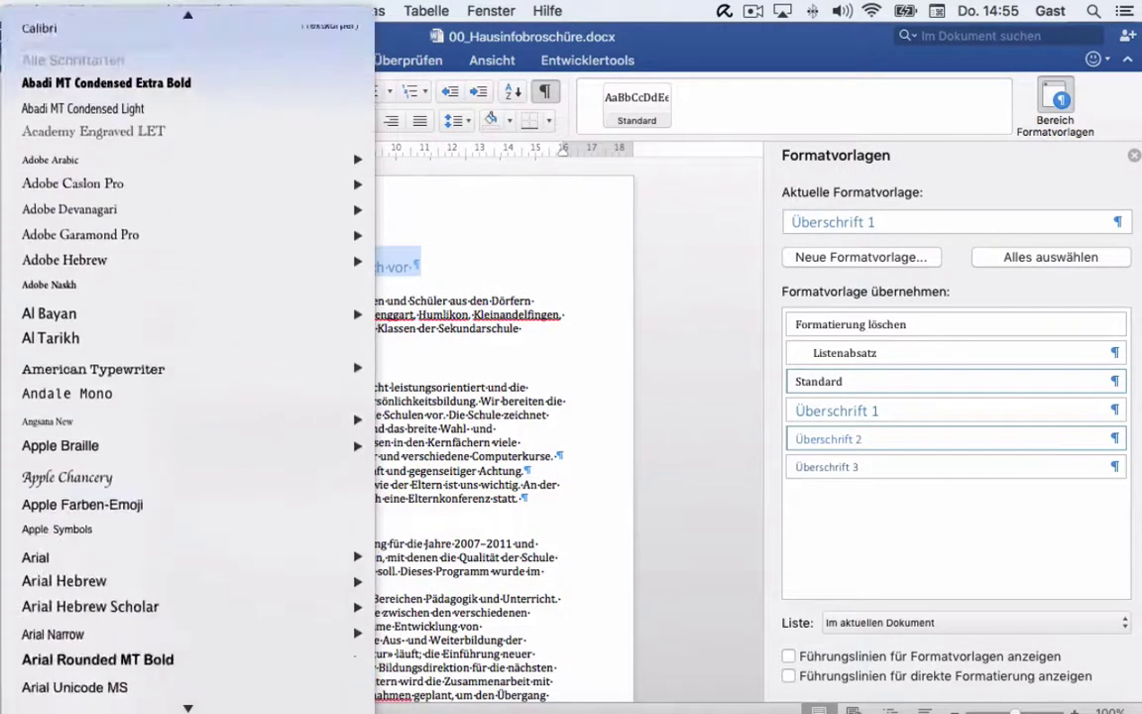
pyautogui.scroll(-5, 129, 706)
pyautogui.scroll(-5, 129, 706)
pyautogui.scroll(-5, 129, 706)
pyautogui.scroll(-5, 129, 706)
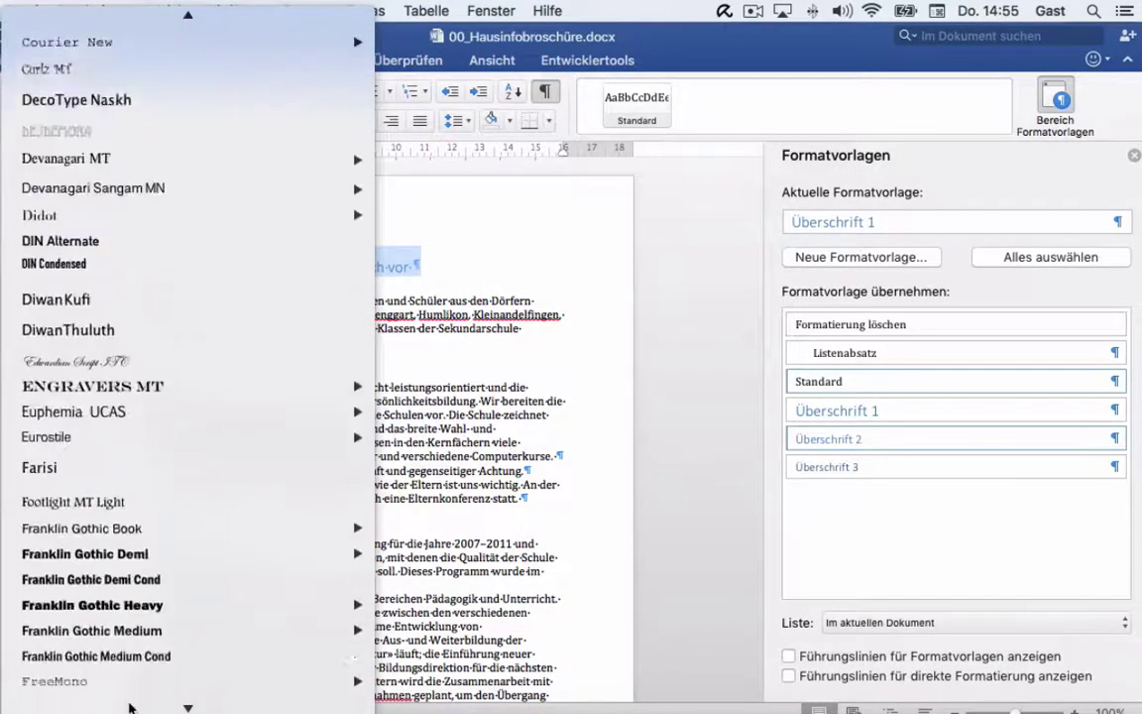
pyautogui.scroll(-5, 129, 706)
pyautogui.scroll(-5, 129, 706)
pyautogui.moveTo(128, 684)
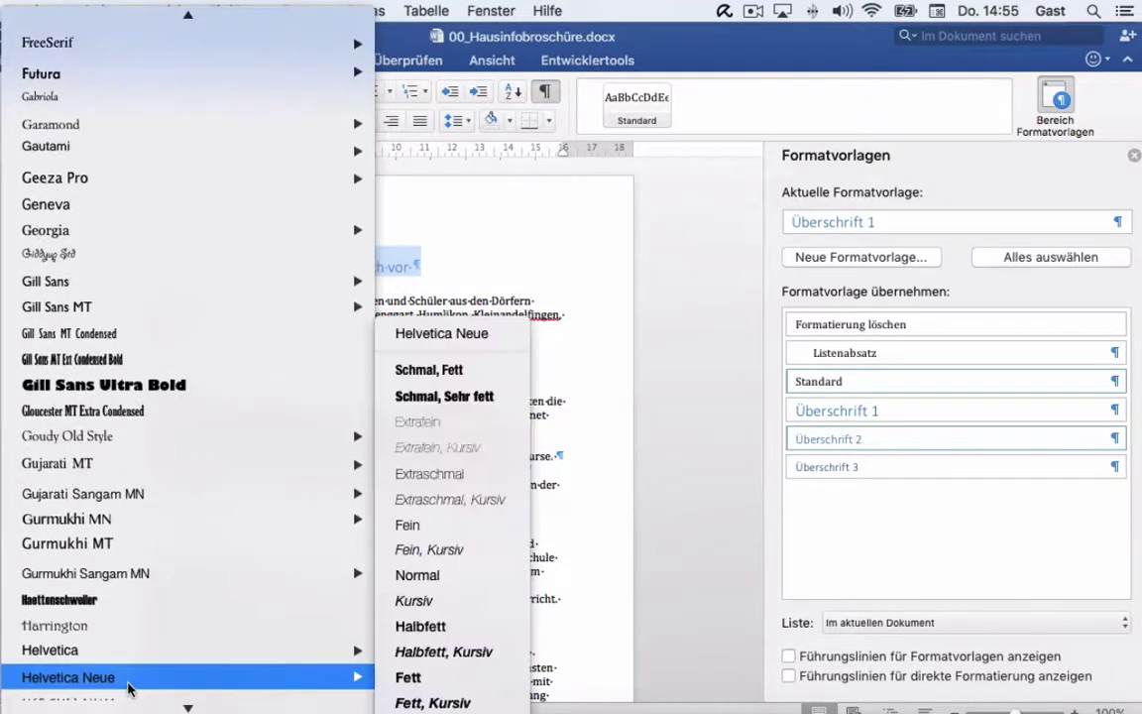
pyautogui.click(409, 679)
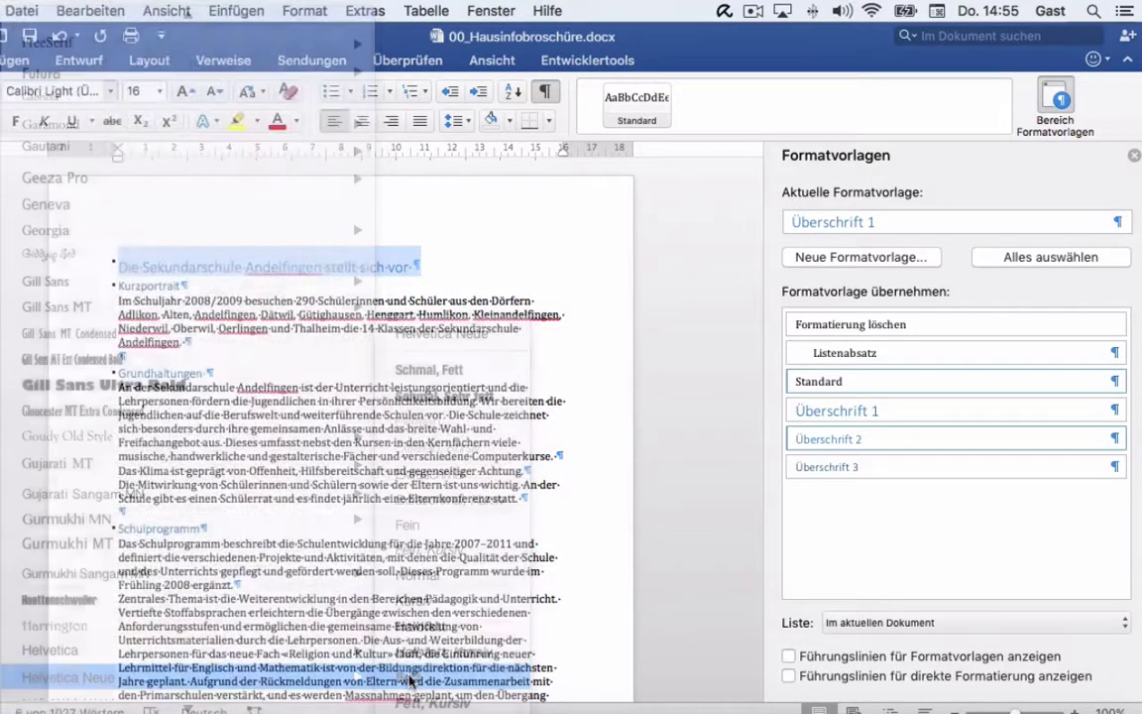
pyautogui.click(162, 92)
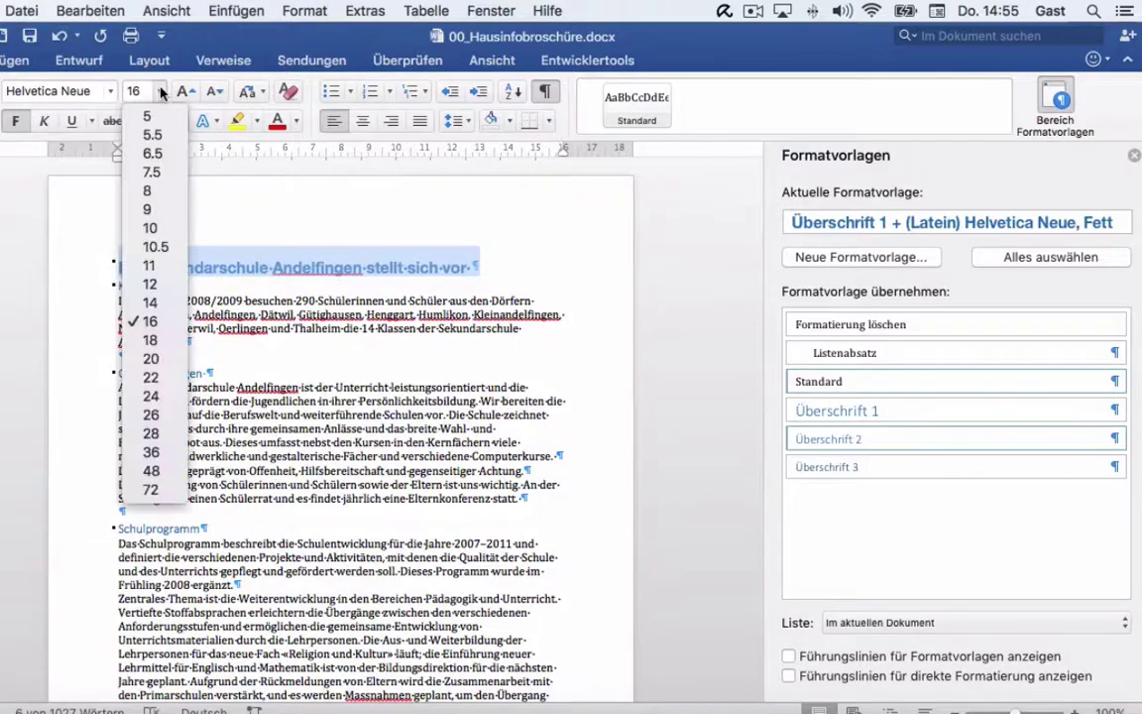
pyautogui.click(147, 342)
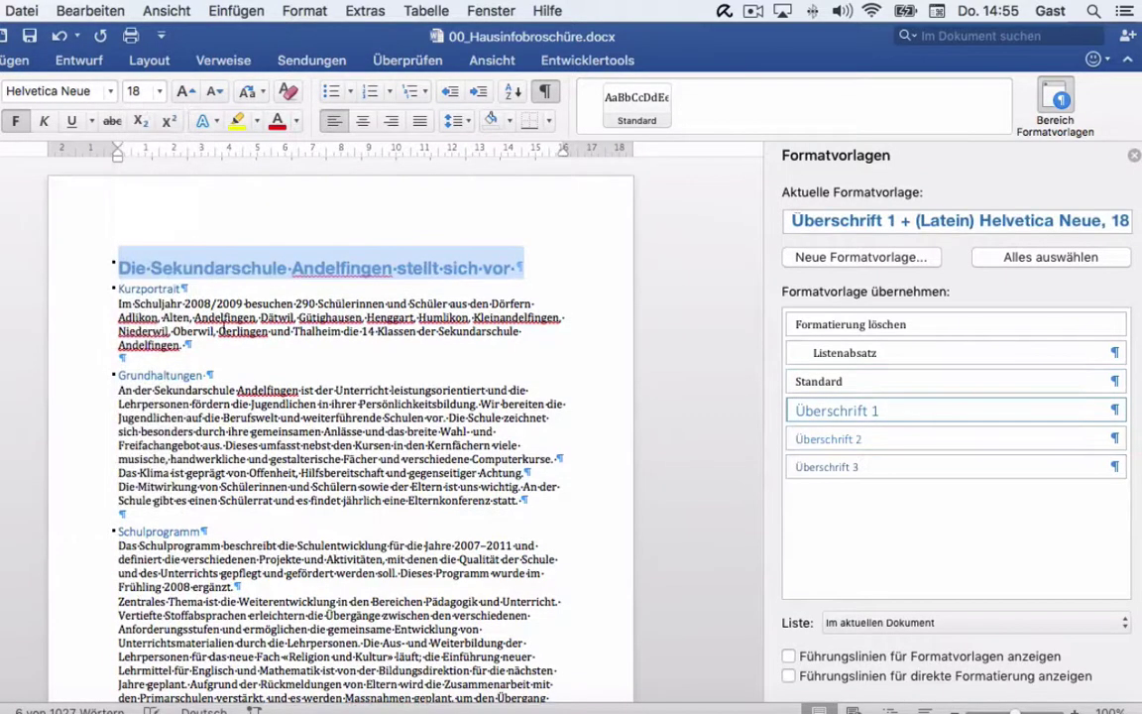
pyautogui.click(294, 125)
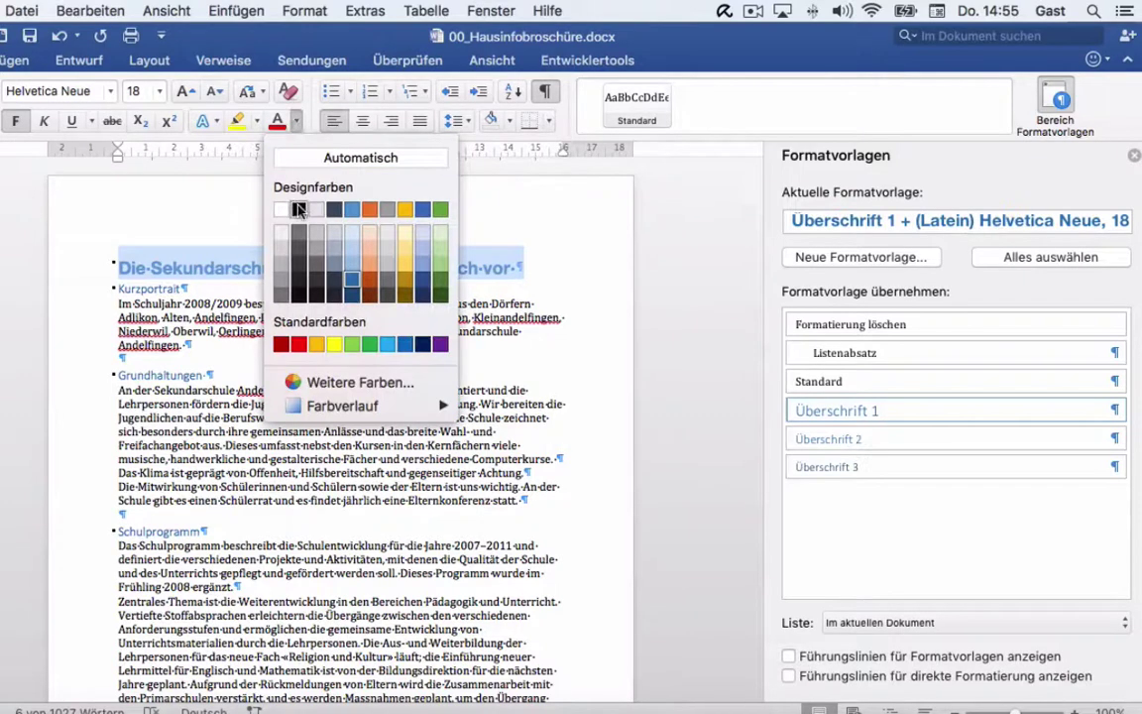
pyautogui.click(268, 189)
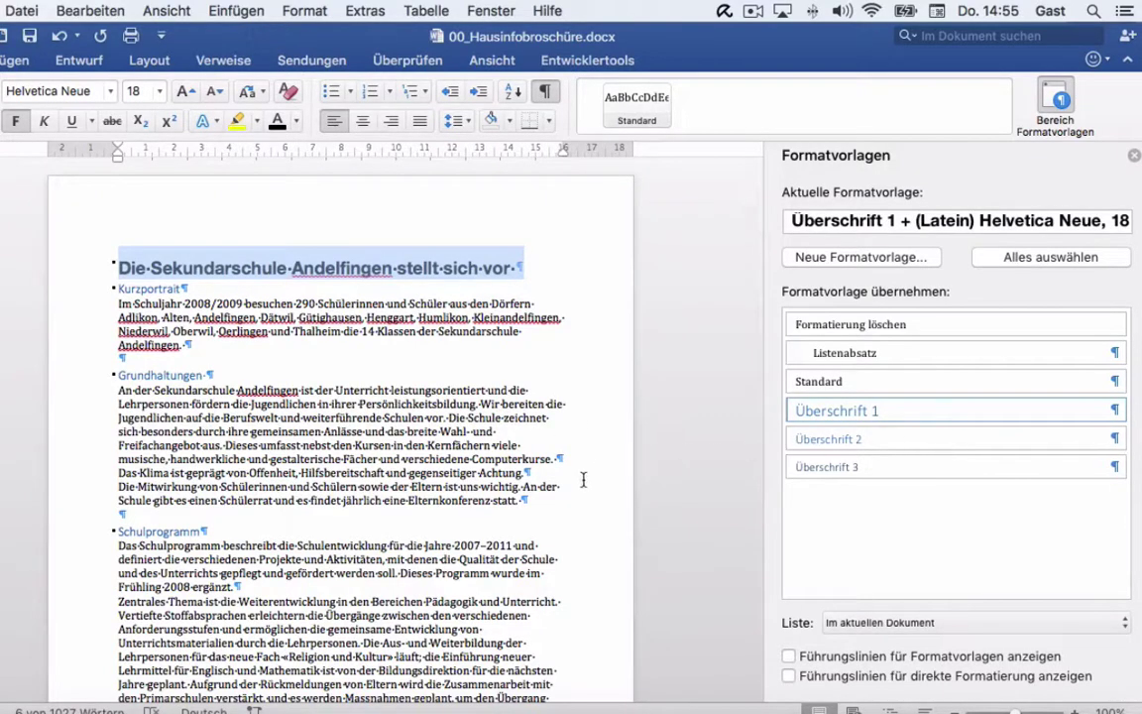
# Step: Update Überschrift 1 to match the title's Helvetica Neue 18 pt black formatting
pyautogui.scroll(1, 582, 480)
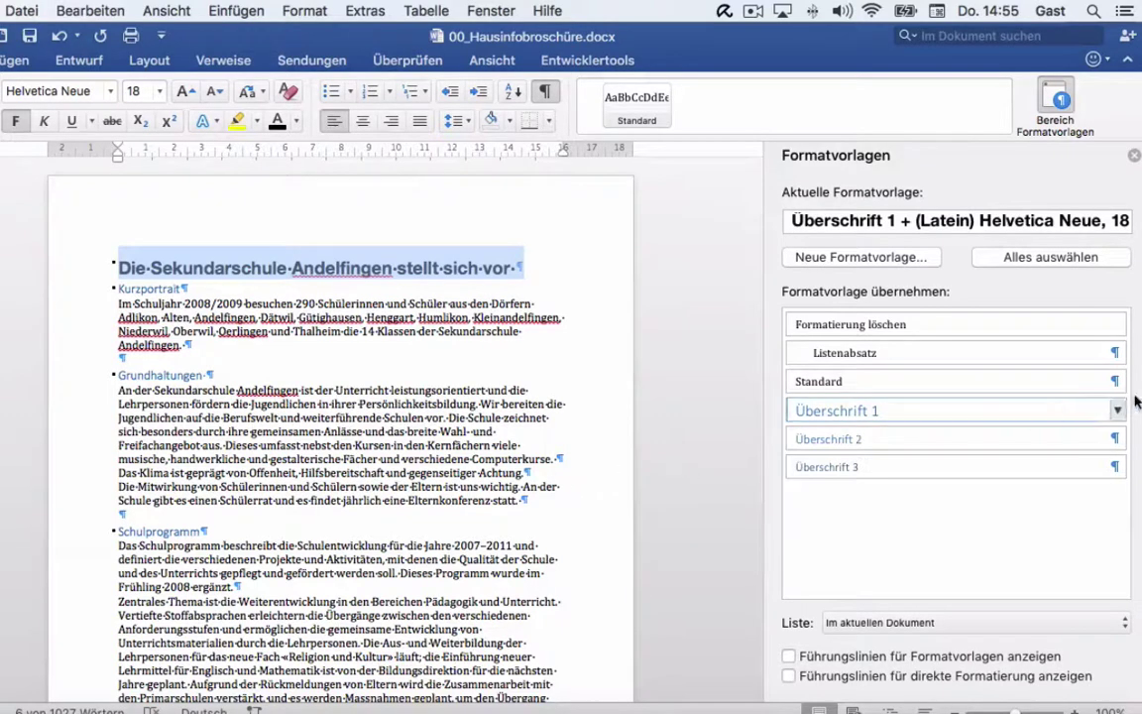
pyautogui.moveTo(1117, 412)
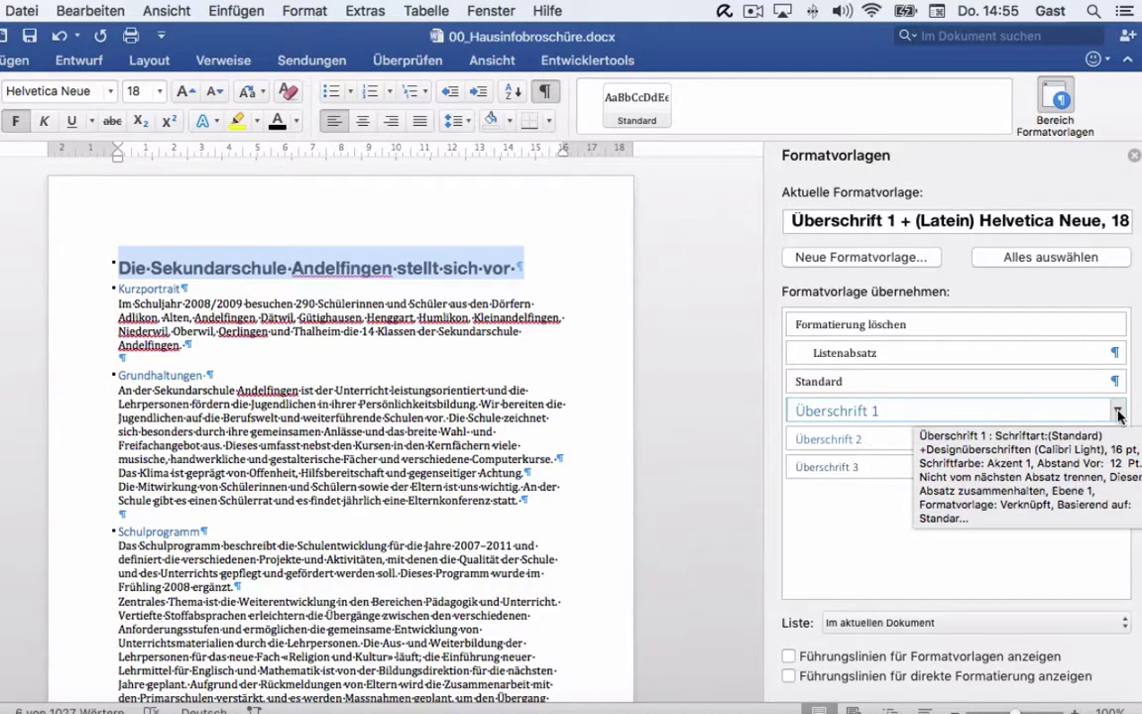
pyautogui.click(1117, 412)
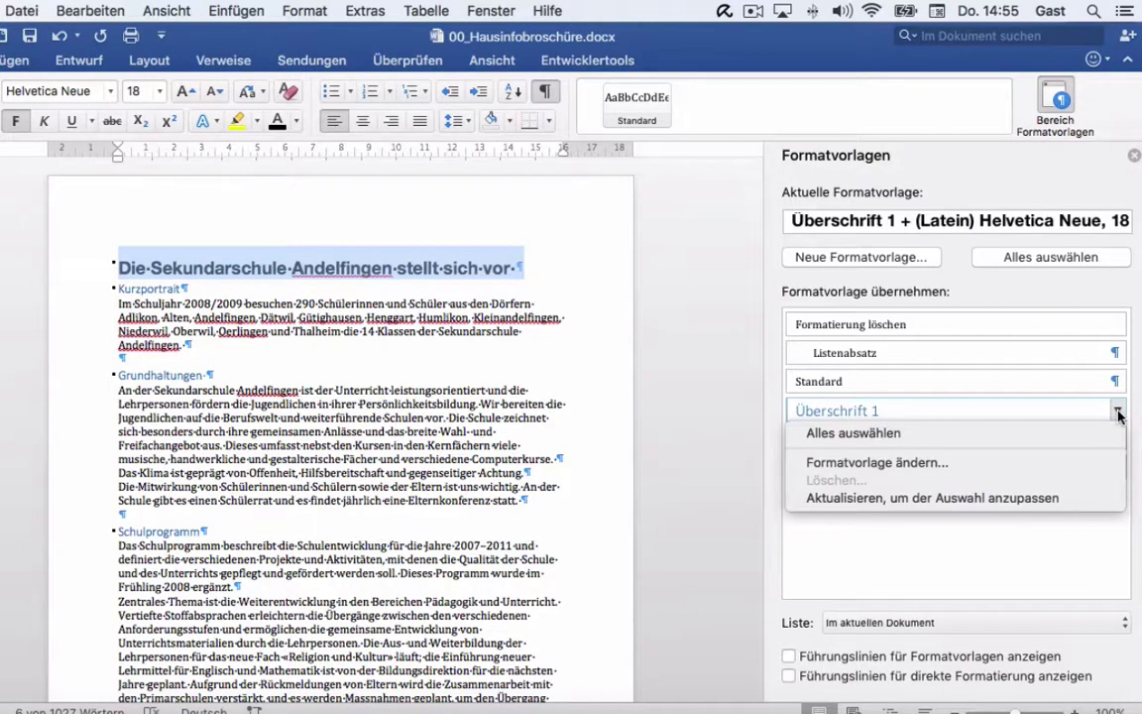
pyautogui.click(1039, 499)
# Step: Scroll through the brochure, return to the top, and select the Kurzportrait heading
pyautogui.scroll(-5, 451, 503)
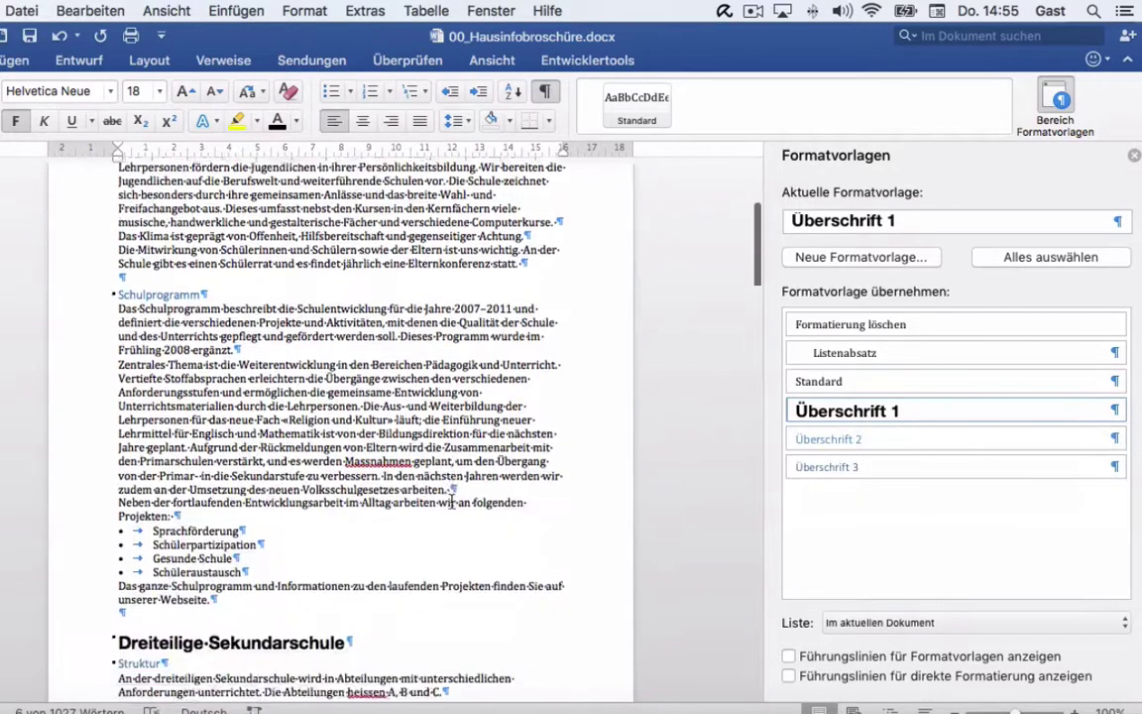
pyautogui.scroll(-3, 451, 503)
pyautogui.scroll(-2, 452, 498)
pyautogui.scroll(-2, 453, 496)
pyautogui.scroll(-5, 454, 492)
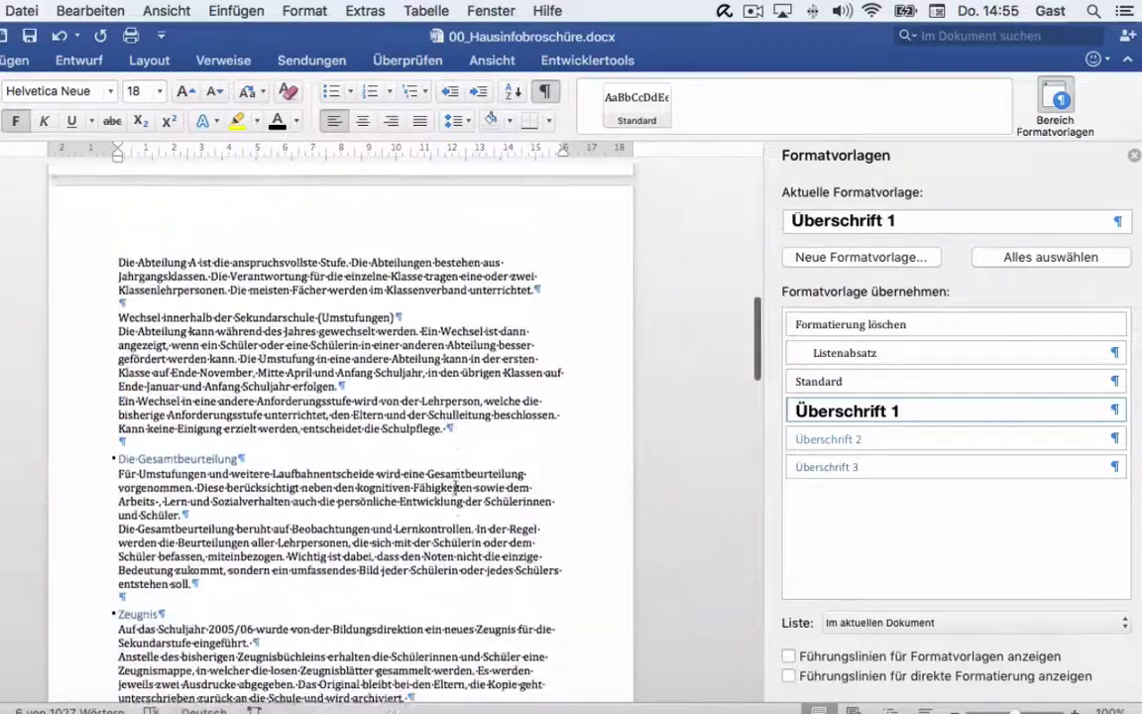
pyautogui.scroll(-3, 456, 488)
pyautogui.scroll(-3, 456, 488)
pyautogui.scroll(-3, 456, 487)
pyautogui.scroll(-1, 456, 486)
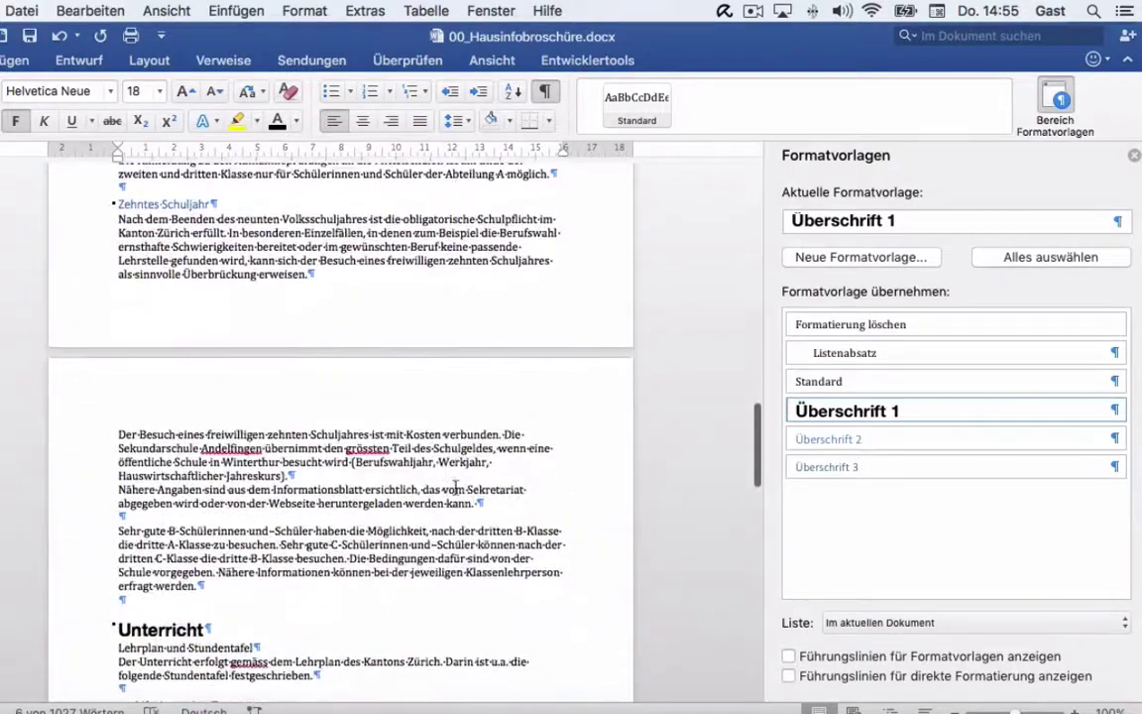
pyautogui.scroll(5, 456, 485)
pyautogui.scroll(5, 455, 485)
pyautogui.scroll(5, 454, 484)
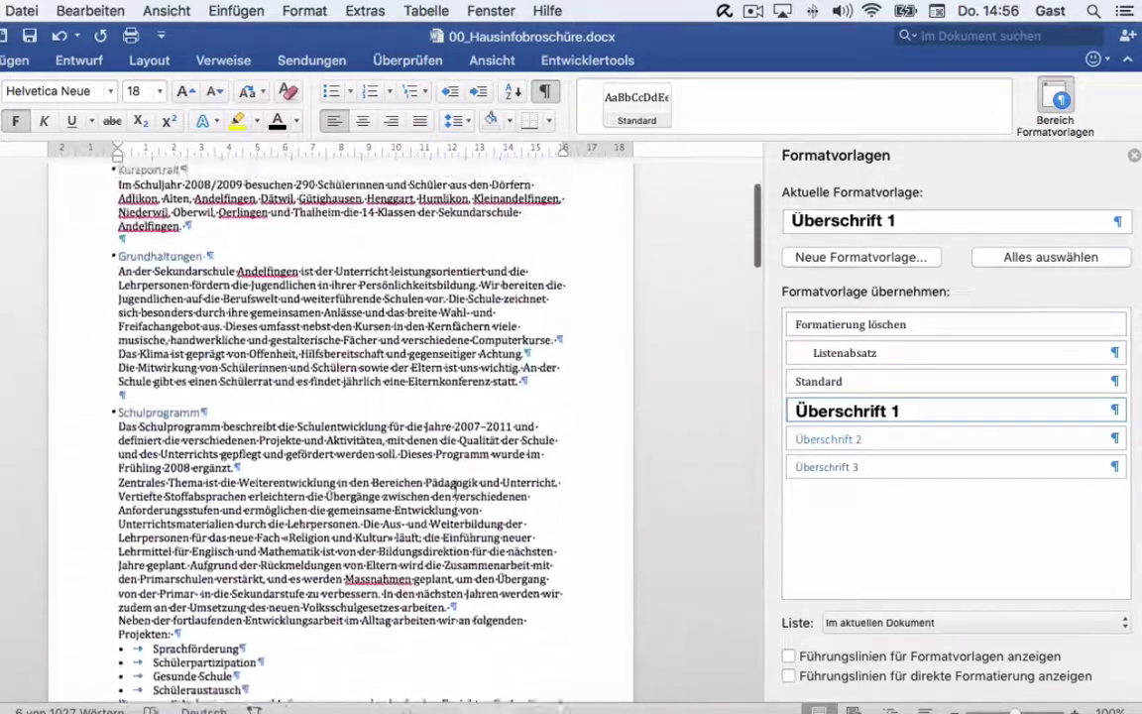
pyautogui.scroll(2, 454, 484)
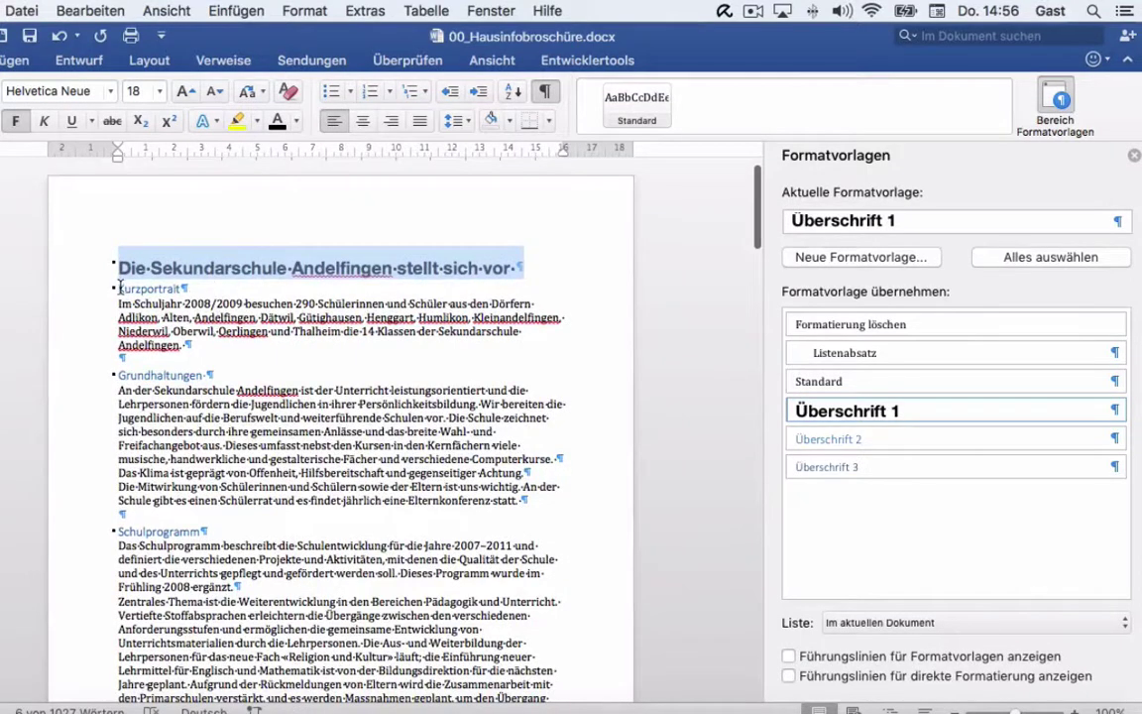
pyautogui.moveTo(120, 286); pyautogui.dragTo(184, 287)
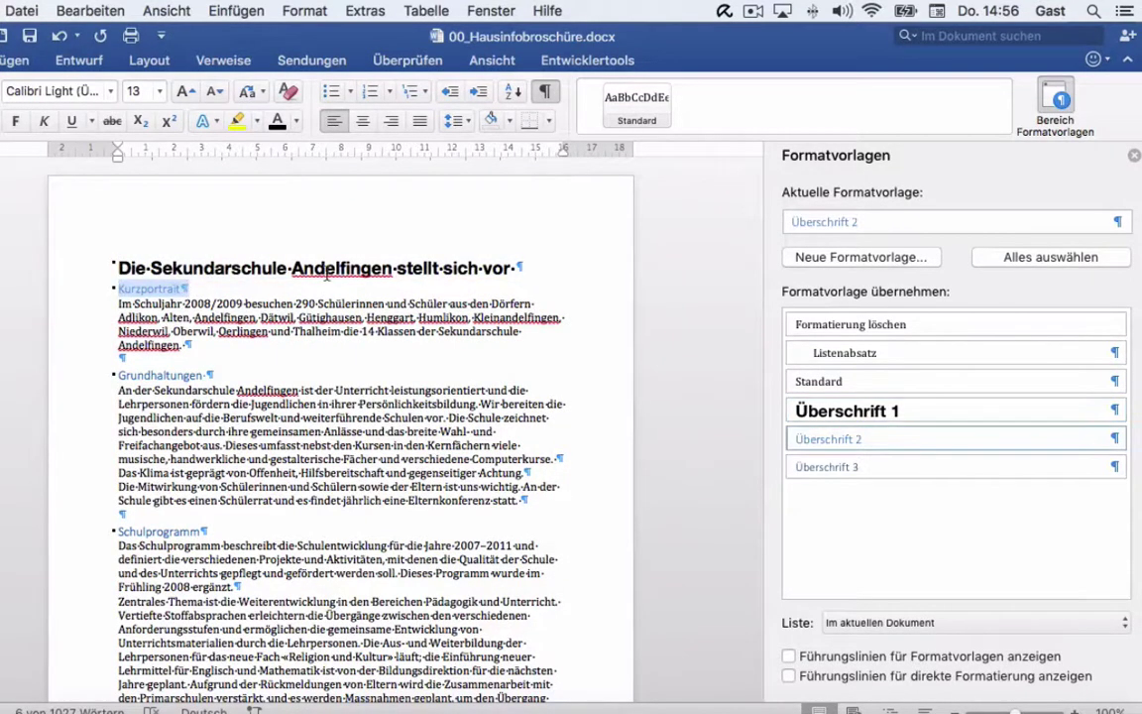
# Step: Format Kurzportrait as bold Helvetica Neue, 12 pt, in black instead of blue
pyautogui.click(110, 90)
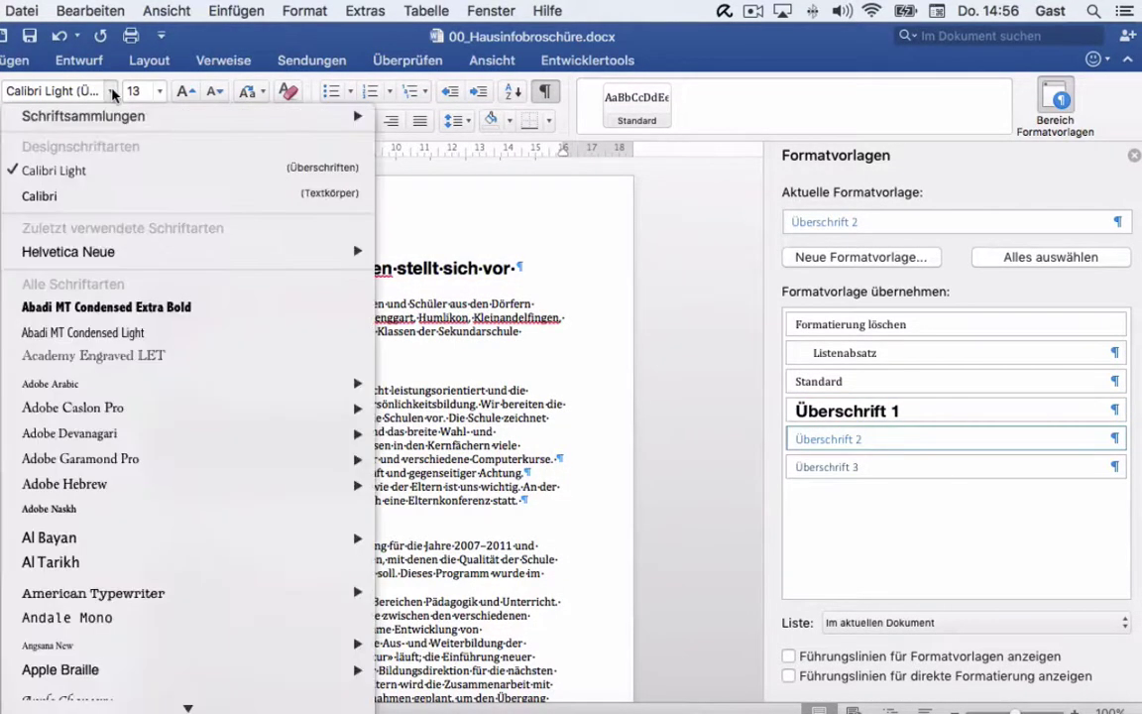
pyautogui.moveTo(113, 260)
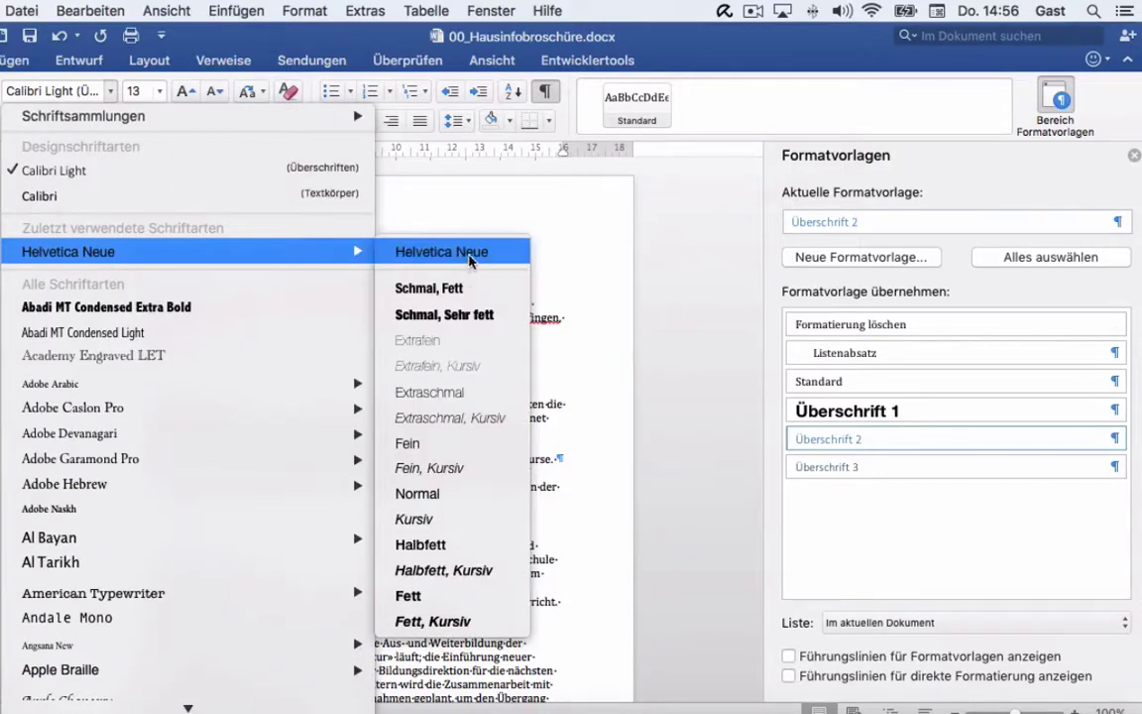
pyautogui.click(444, 597)
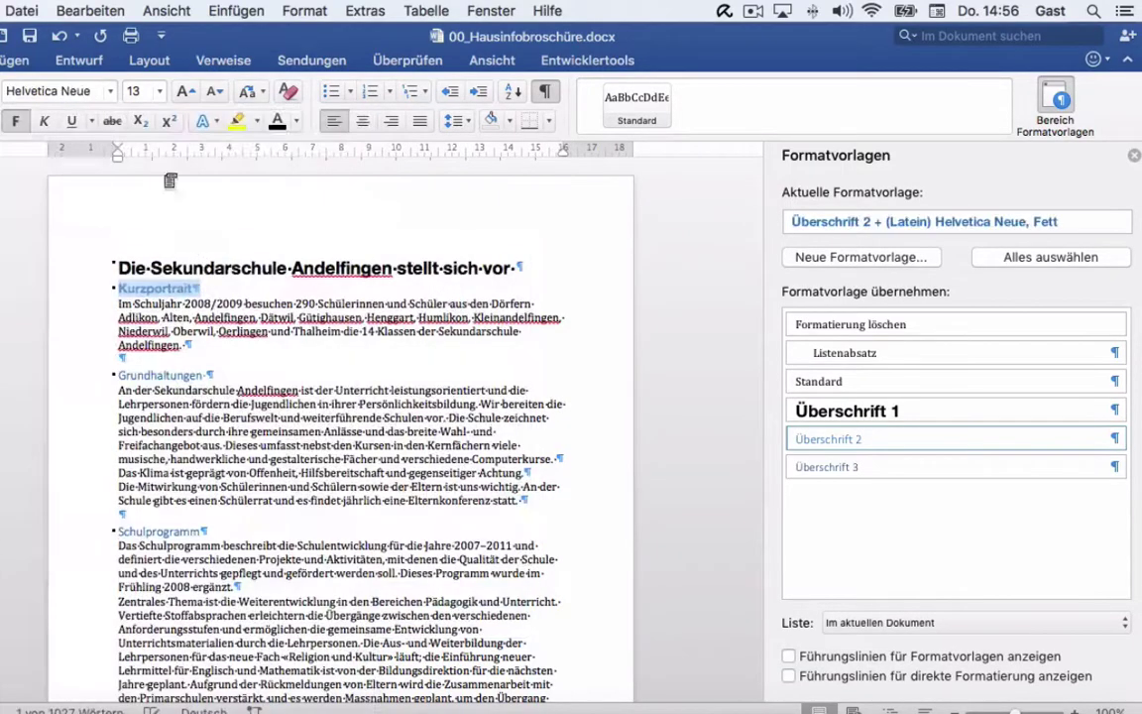
pyautogui.click(157, 91)
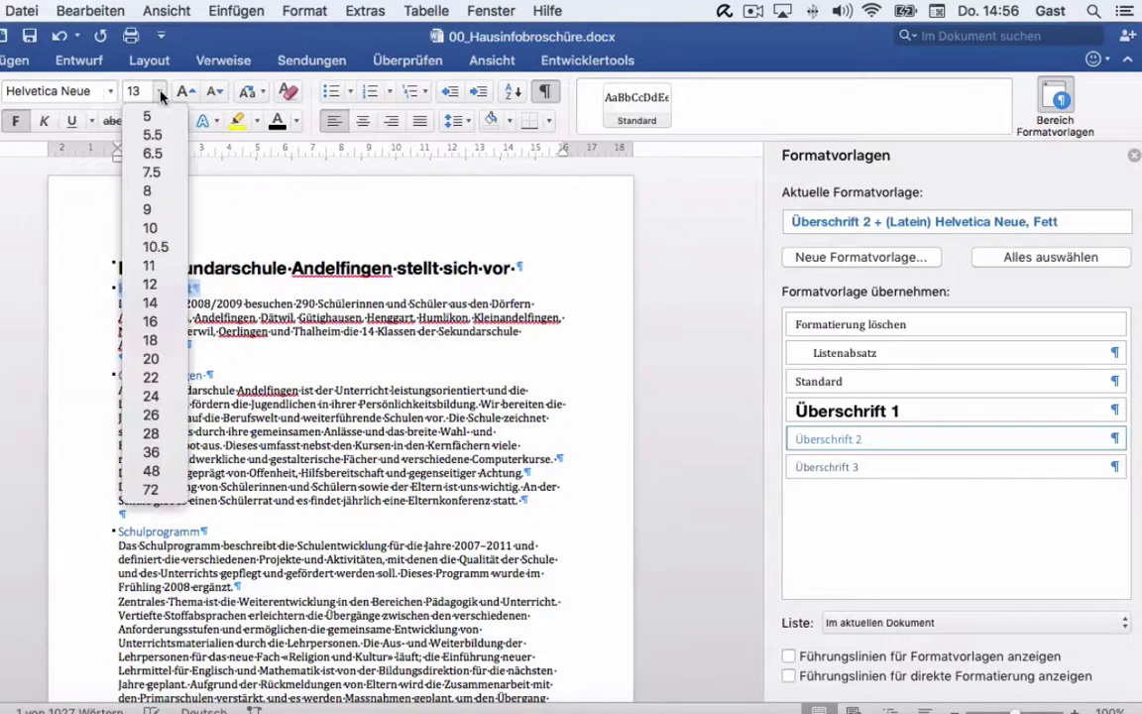
pyautogui.click(164, 285)
pyautogui.click(272, 120)
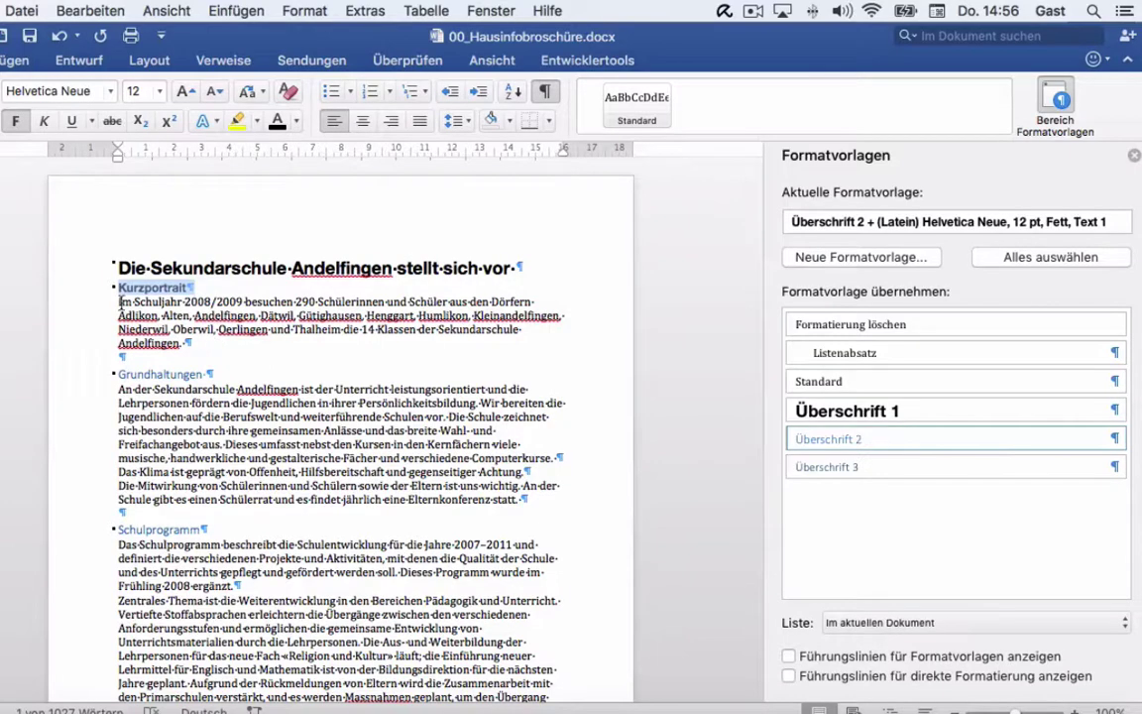
# Step: Update Überschrift 2 to match the formatted Kurzportrait heading
pyautogui.click(1118, 439)
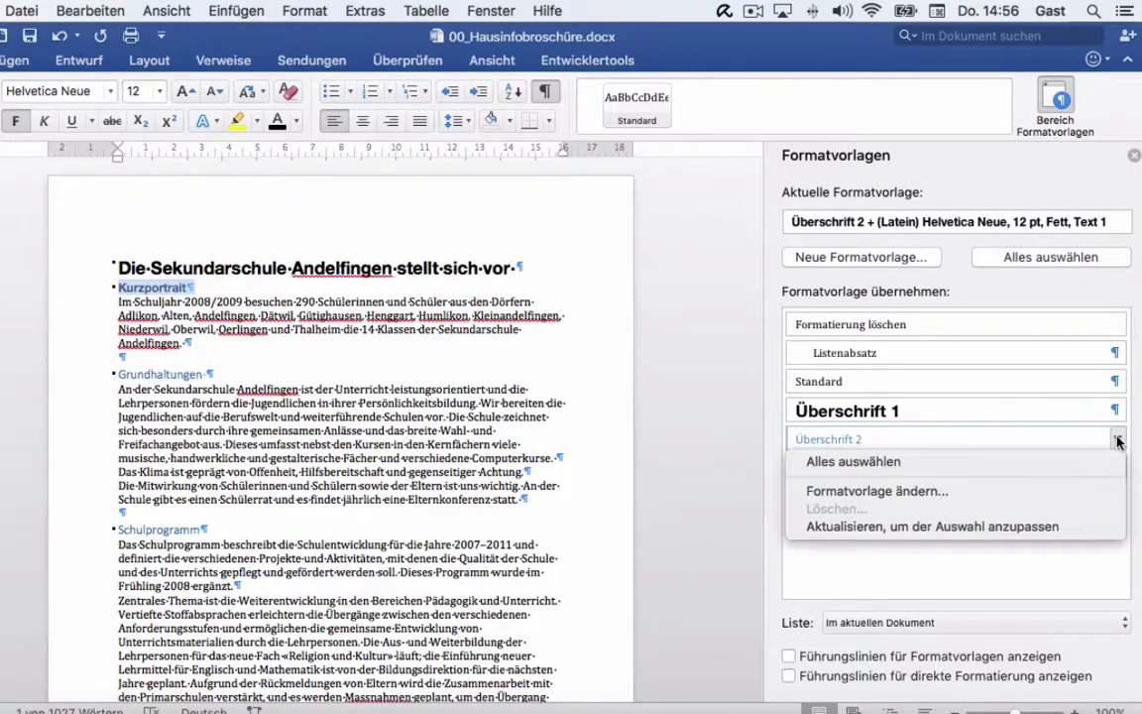
pyautogui.click(1027, 525)
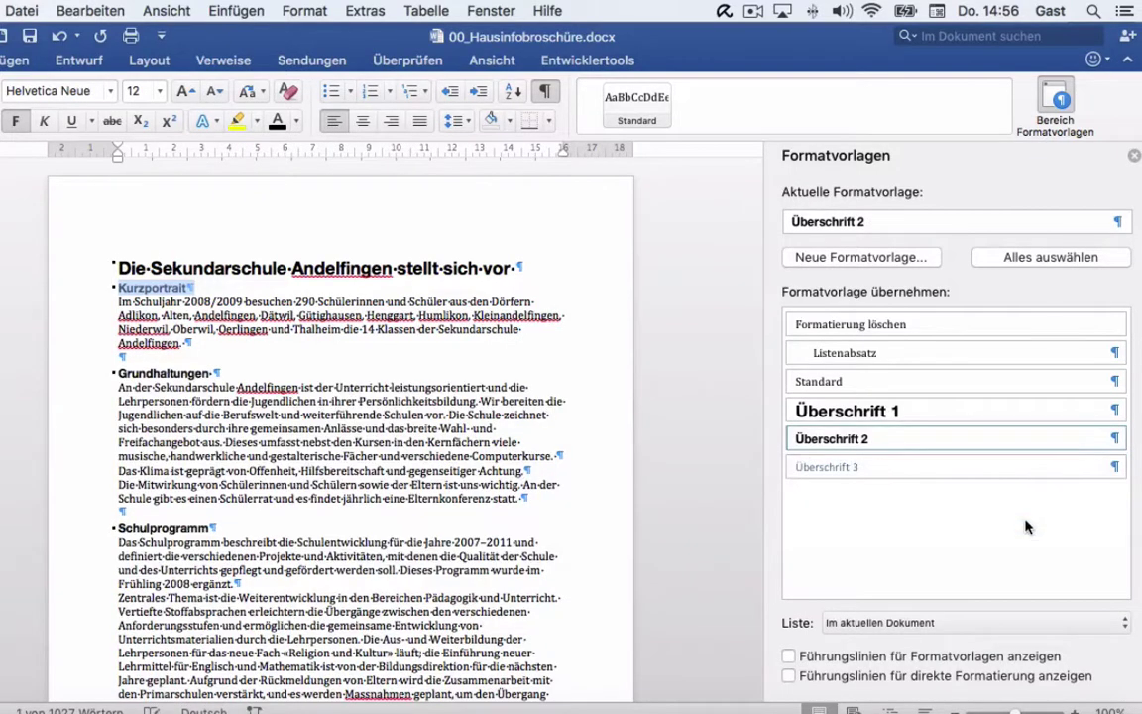
pyautogui.click(451, 325)
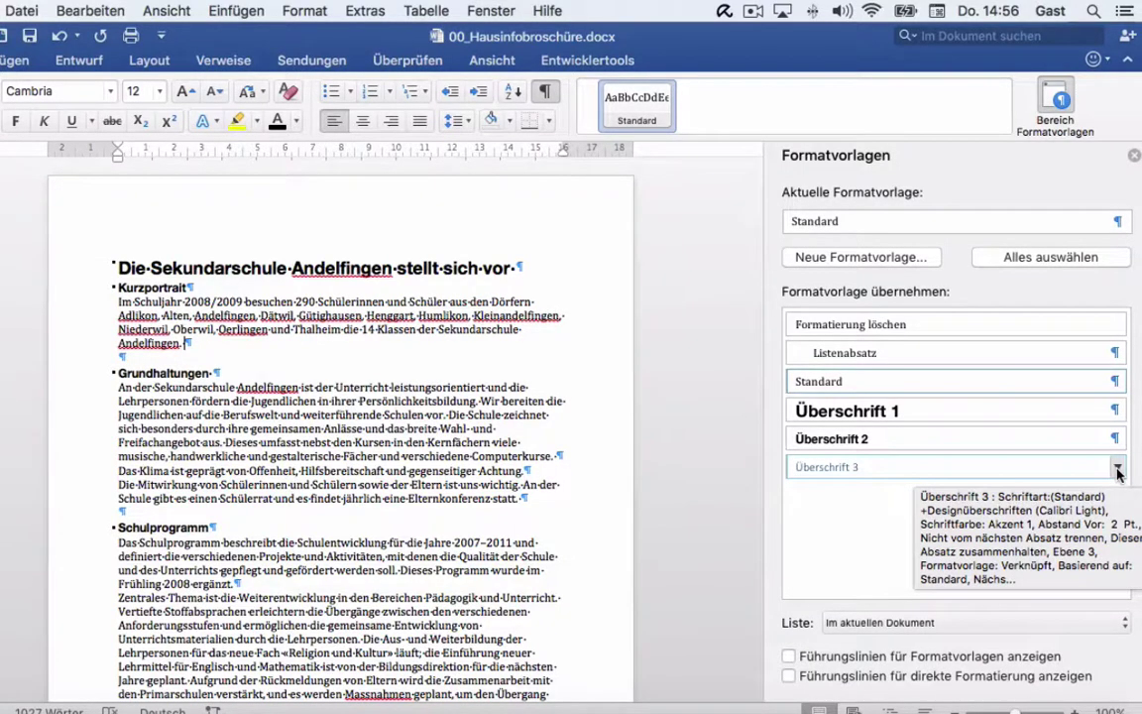
# Step: Modify Überschrift 3 to bold Helvetica Neue, black Text 1 colour, 10 pt
pyautogui.click(1117, 467)
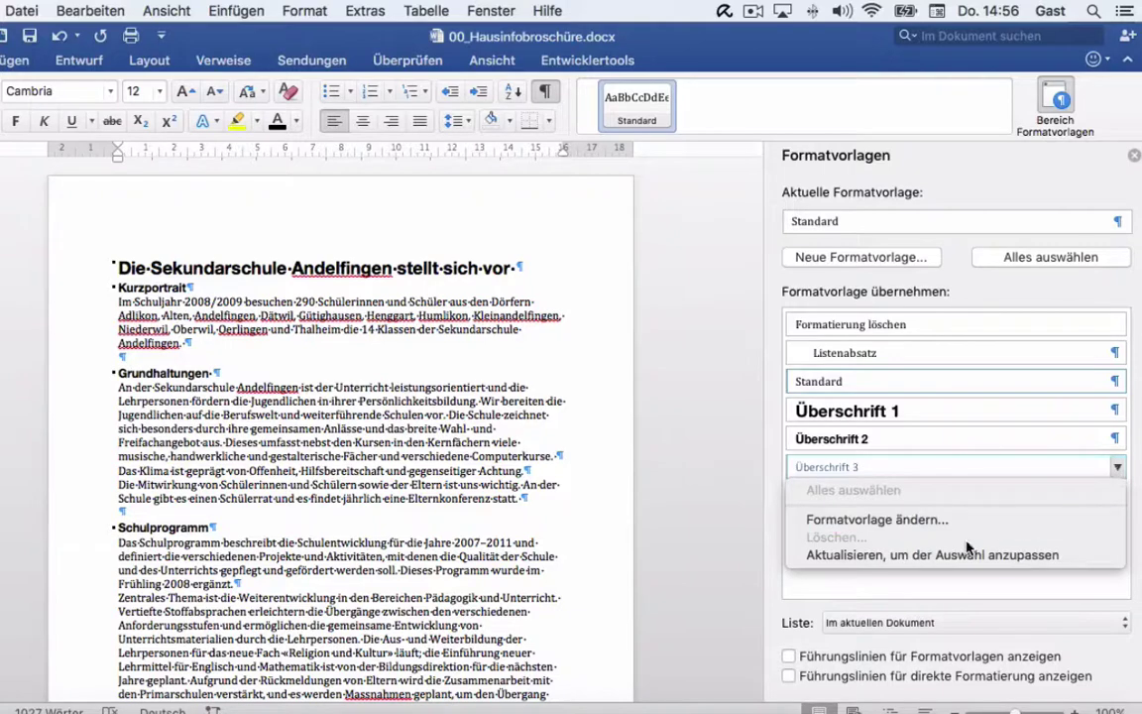
pyautogui.click(903, 521)
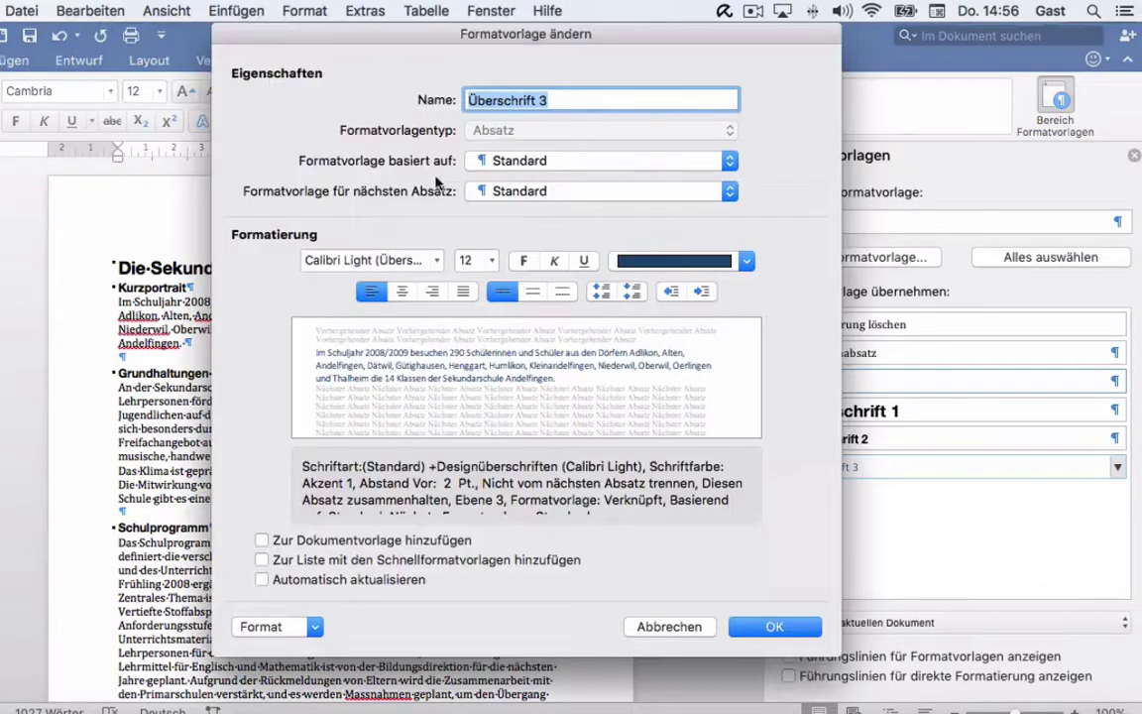
pyautogui.click(436, 260)
pyautogui.moveTo(381, 420)
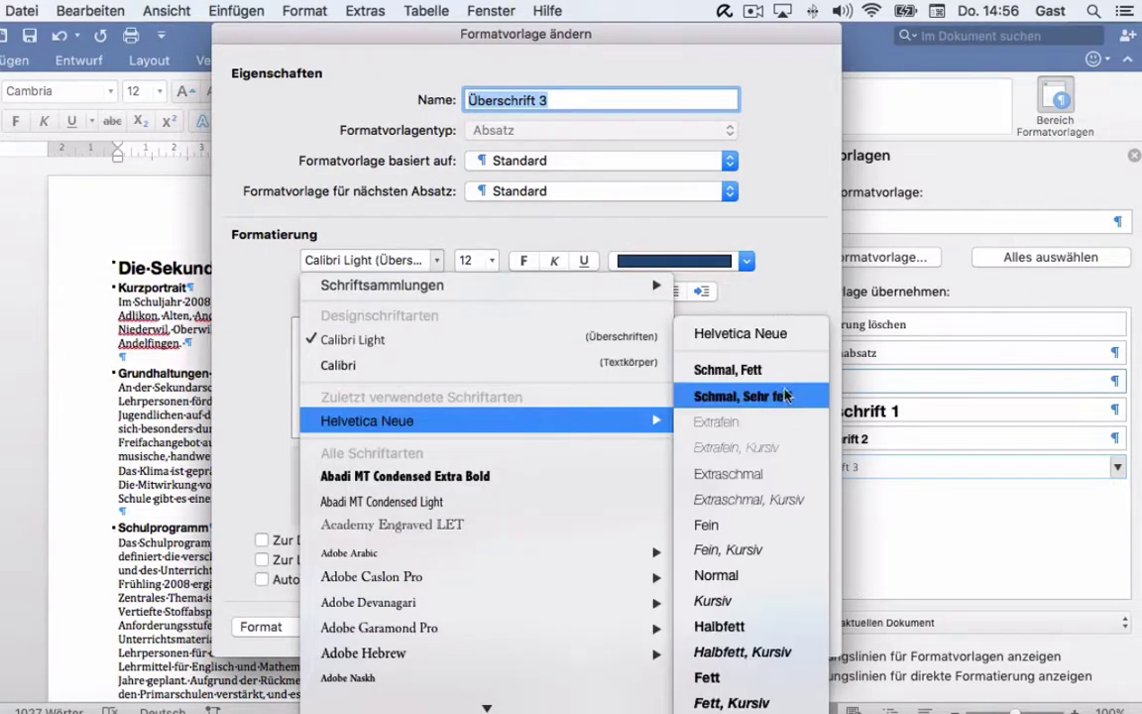
pyautogui.click(720, 604)
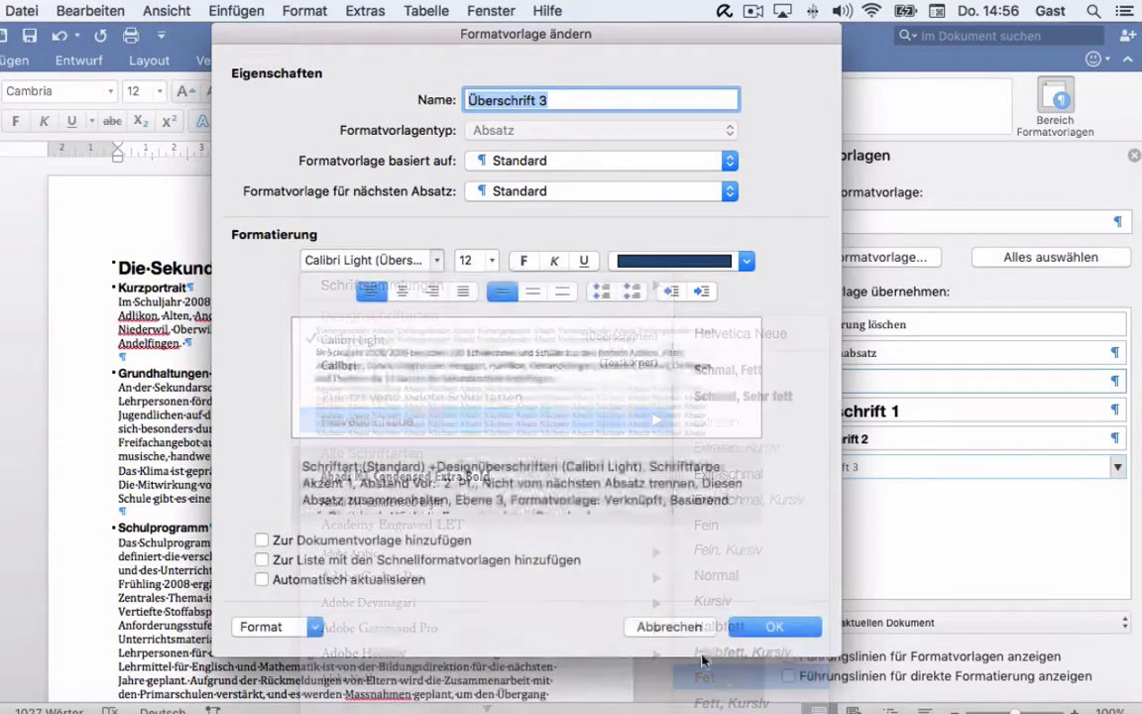
pyautogui.click(681, 261)
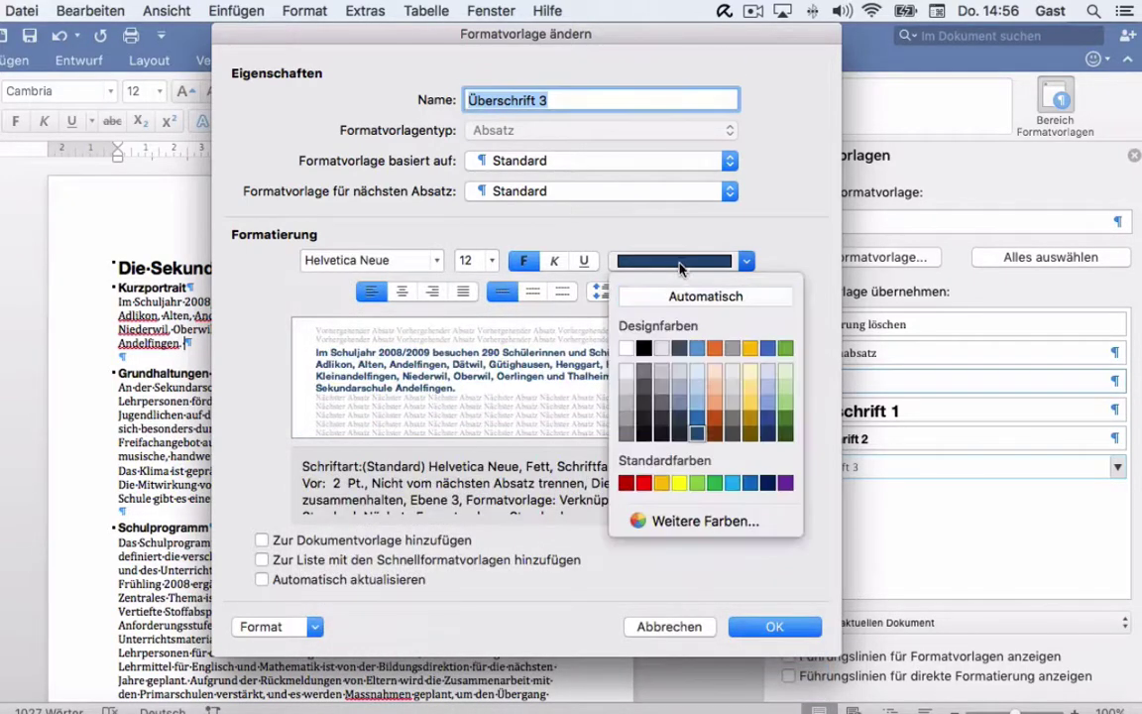
pyautogui.click(645, 343)
pyautogui.click(479, 260)
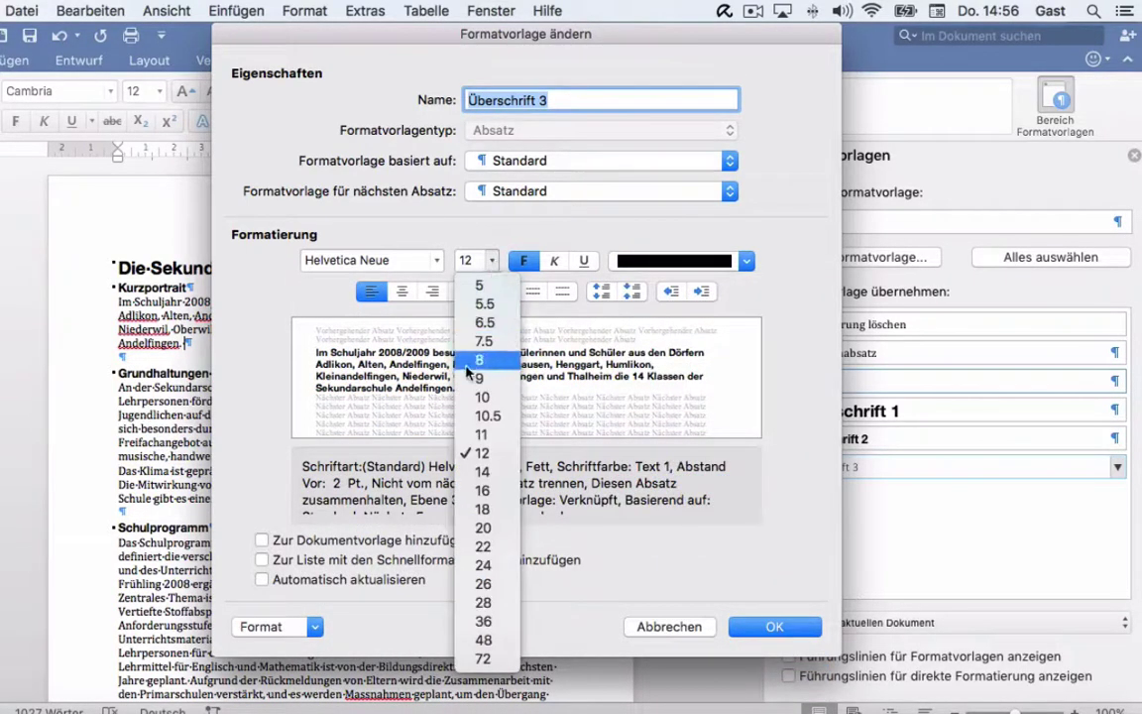
pyautogui.click(484, 397)
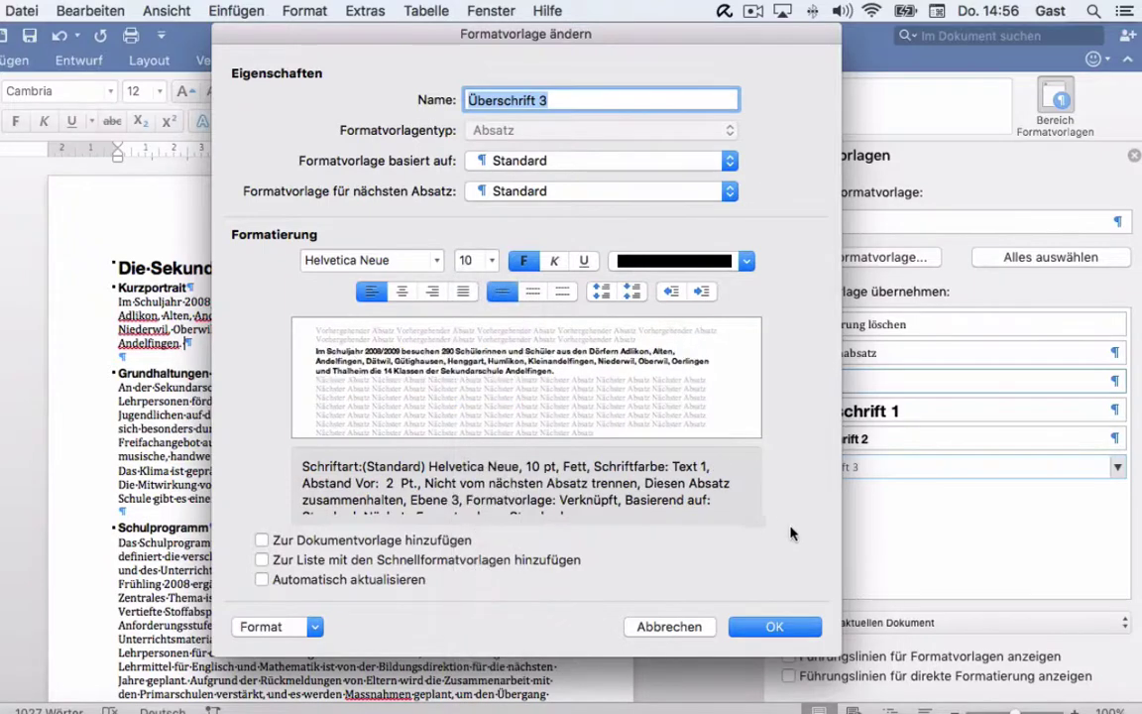
pyautogui.click(793, 628)
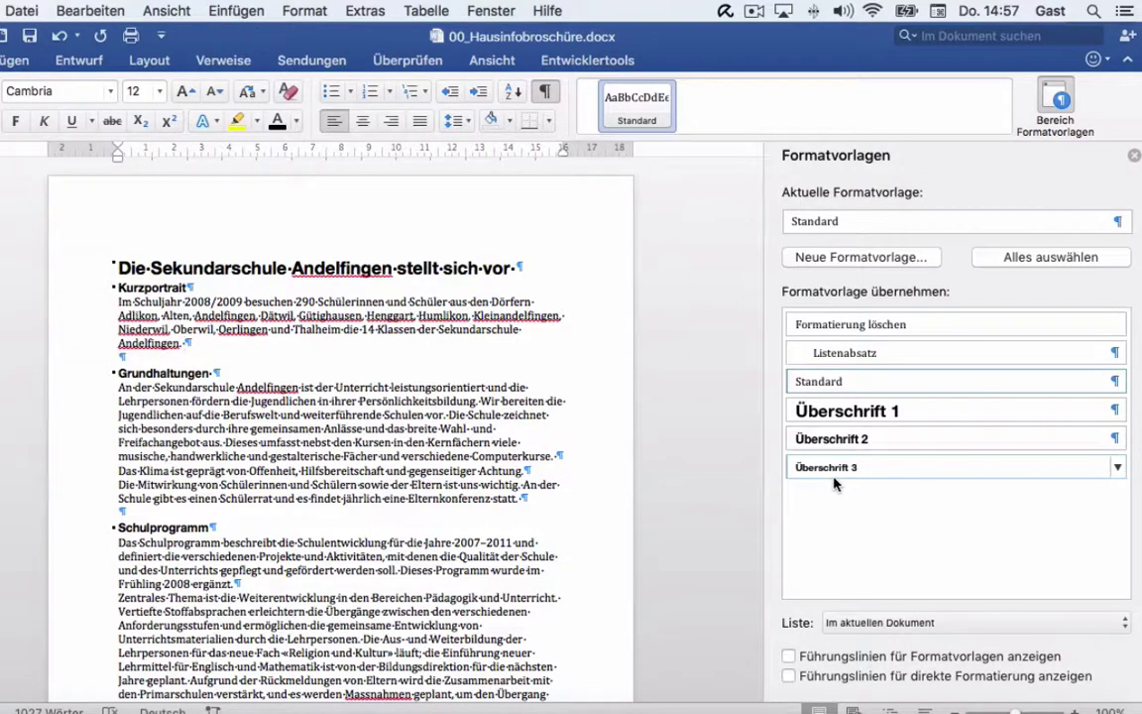
pyautogui.moveTo(833, 483)
# Step: Format the Kurzportrait body paragraph as Helvetica Neue Light, 10 pt, Text 1 colour
pyautogui.moveTo(112, 301); pyautogui.dragTo(200, 355)
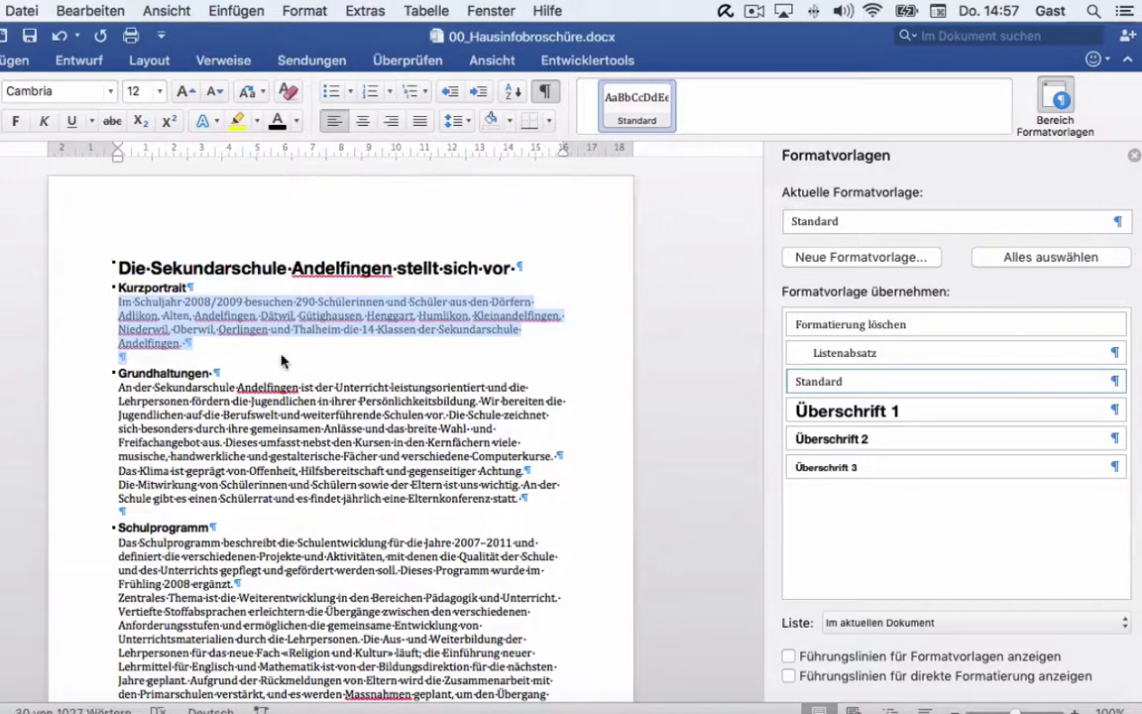
pyautogui.click(112, 91)
pyautogui.moveTo(99, 252)
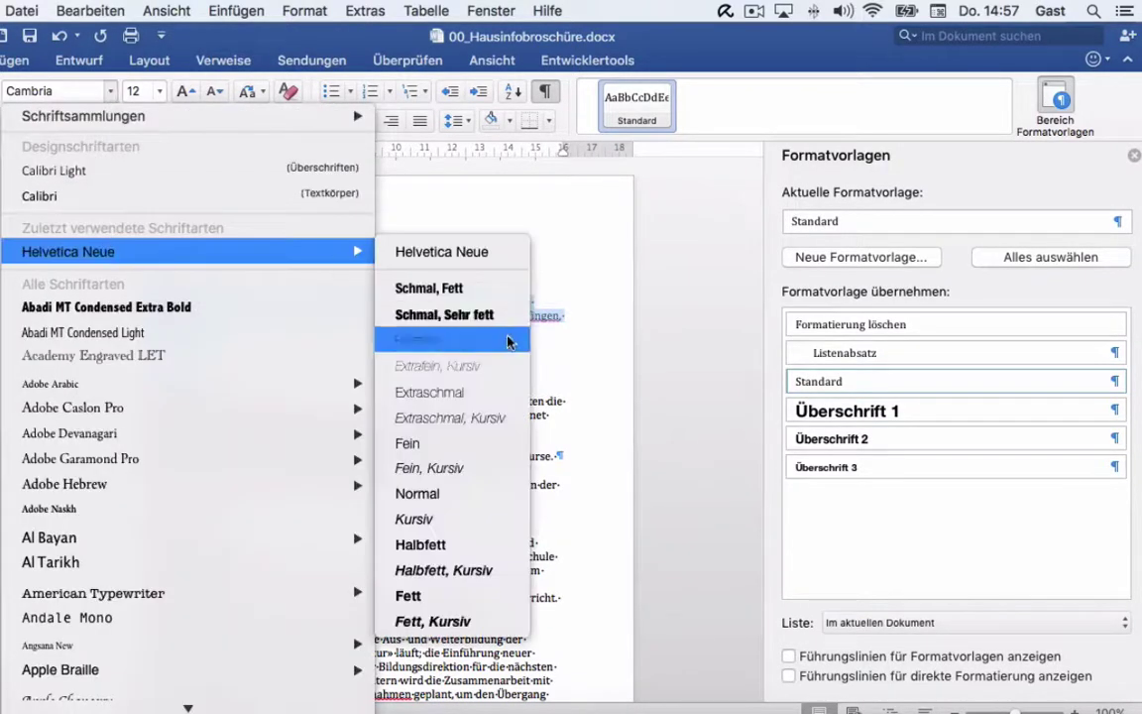
pyautogui.click(459, 446)
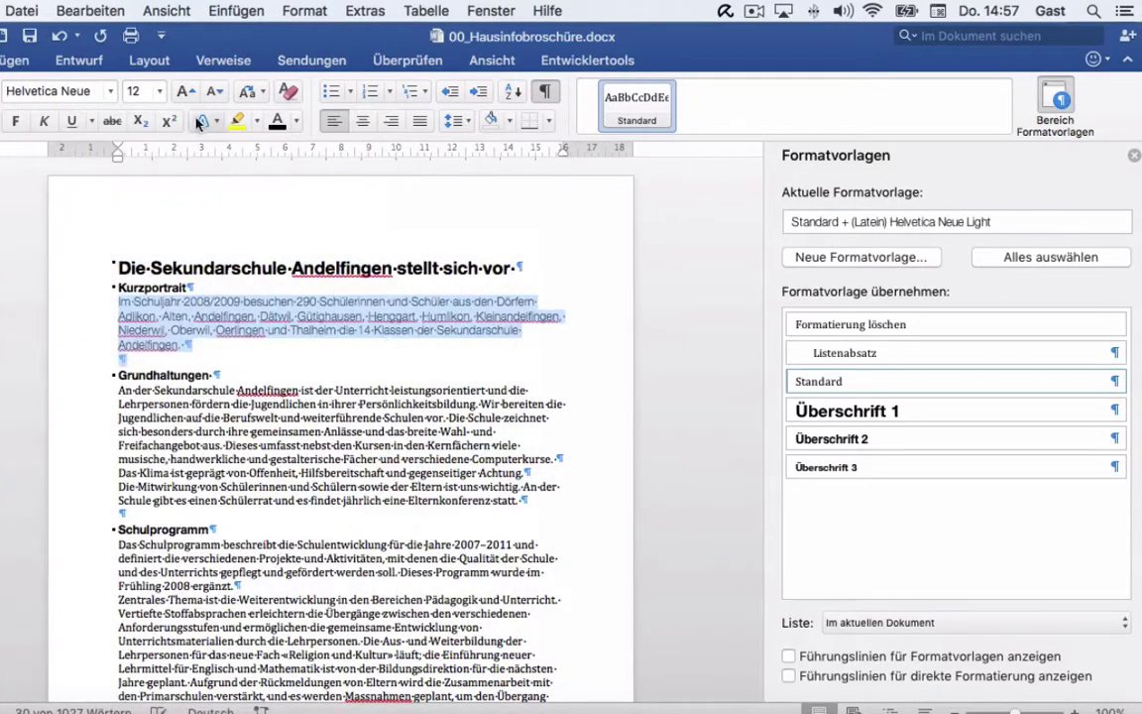
pyautogui.click(160, 91)
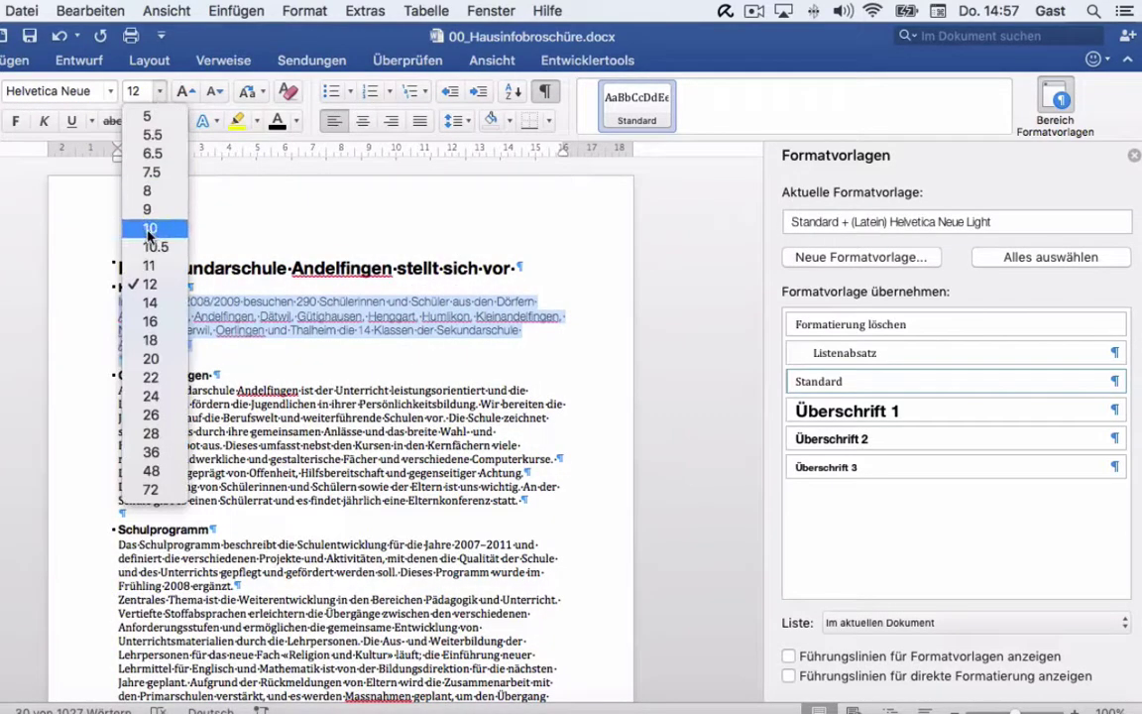
pyautogui.press('Escape')
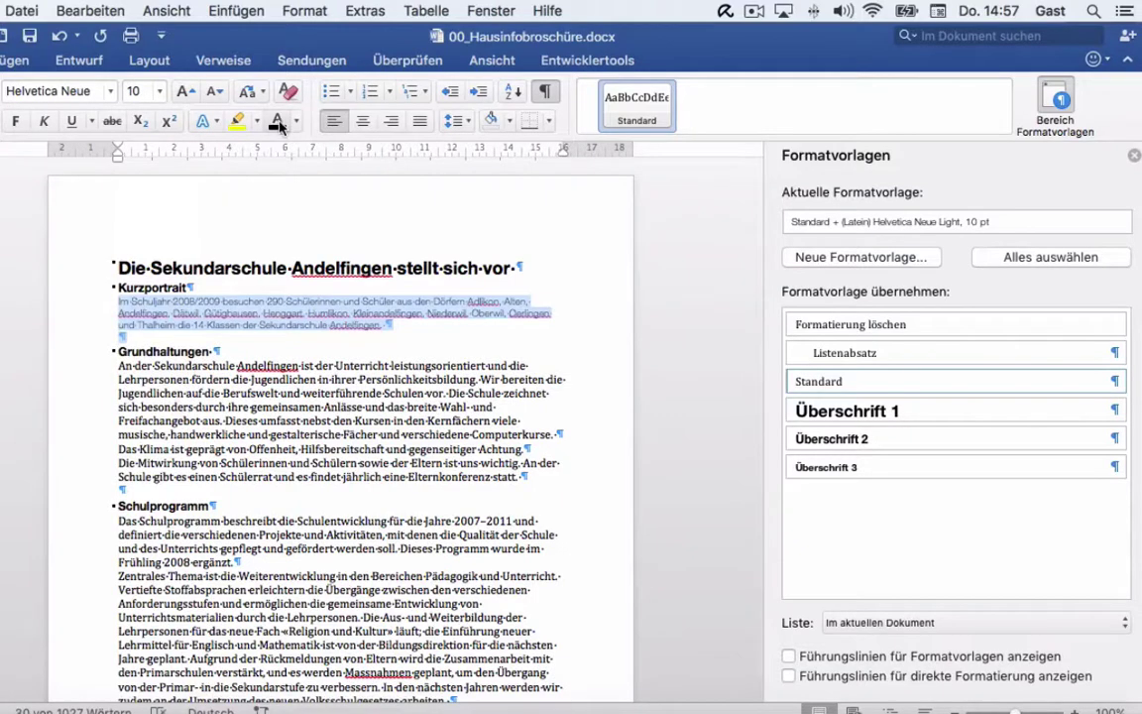
pyautogui.click(277, 121)
# Step: Update the Standard style to match the formatted Kurzportrait paragraph
pyautogui.click(1117, 383)
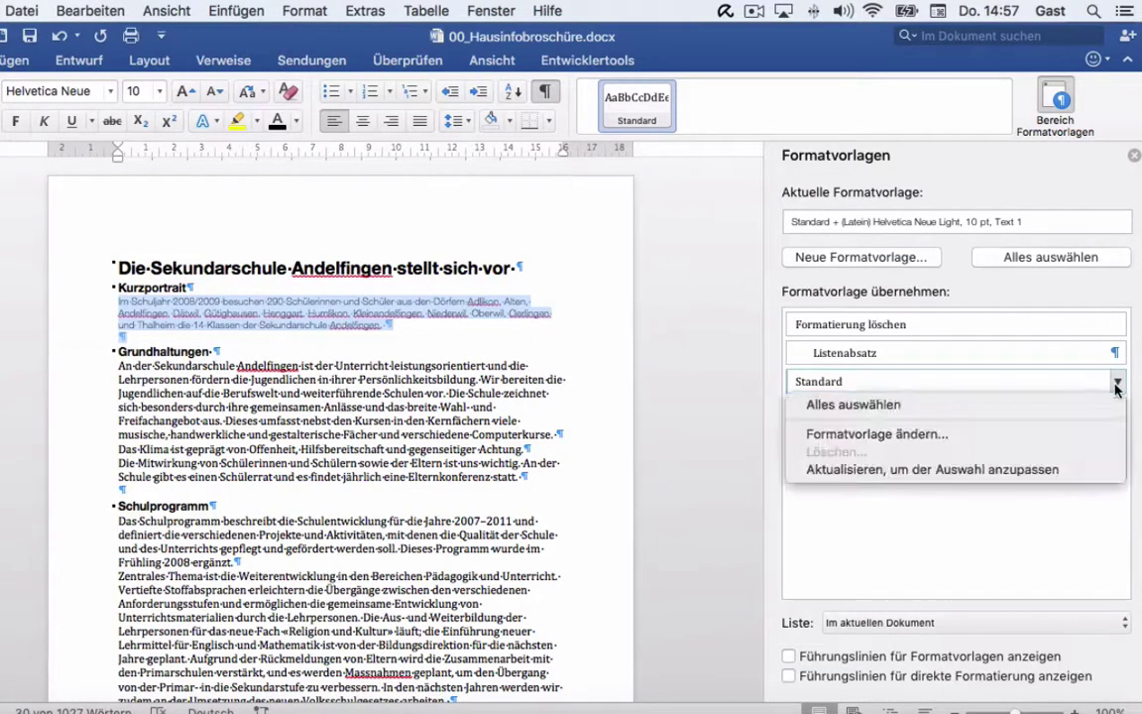
pyautogui.click(1031, 471)
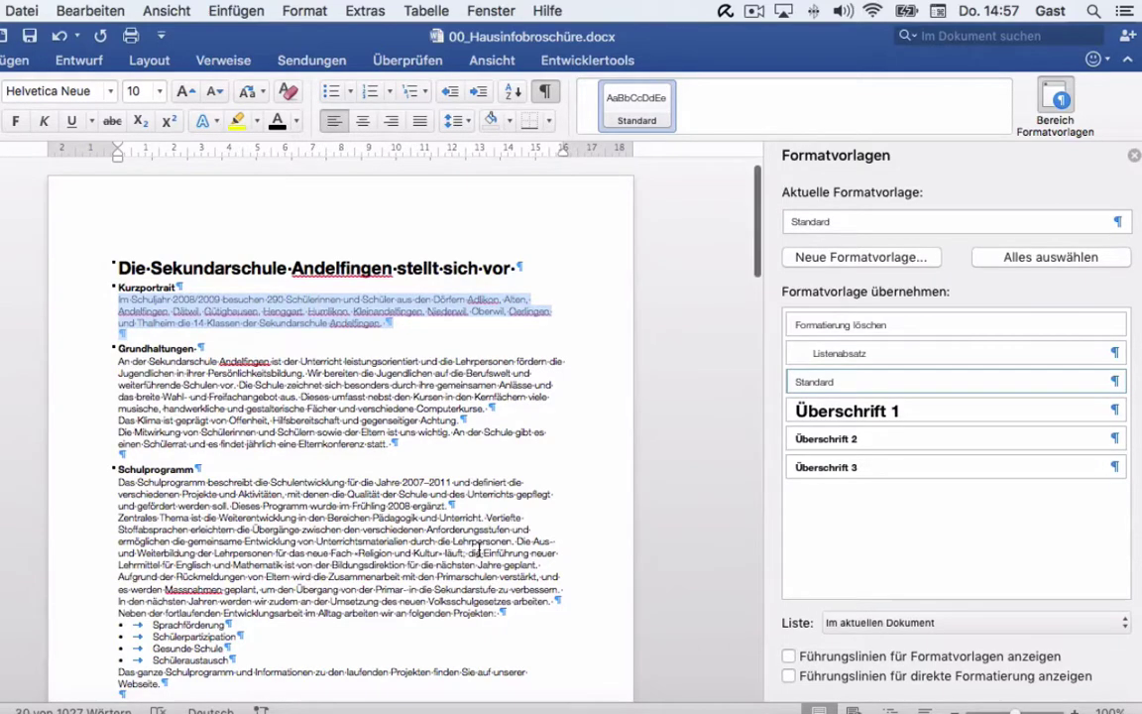
pyautogui.scroll(-5, 478, 550)
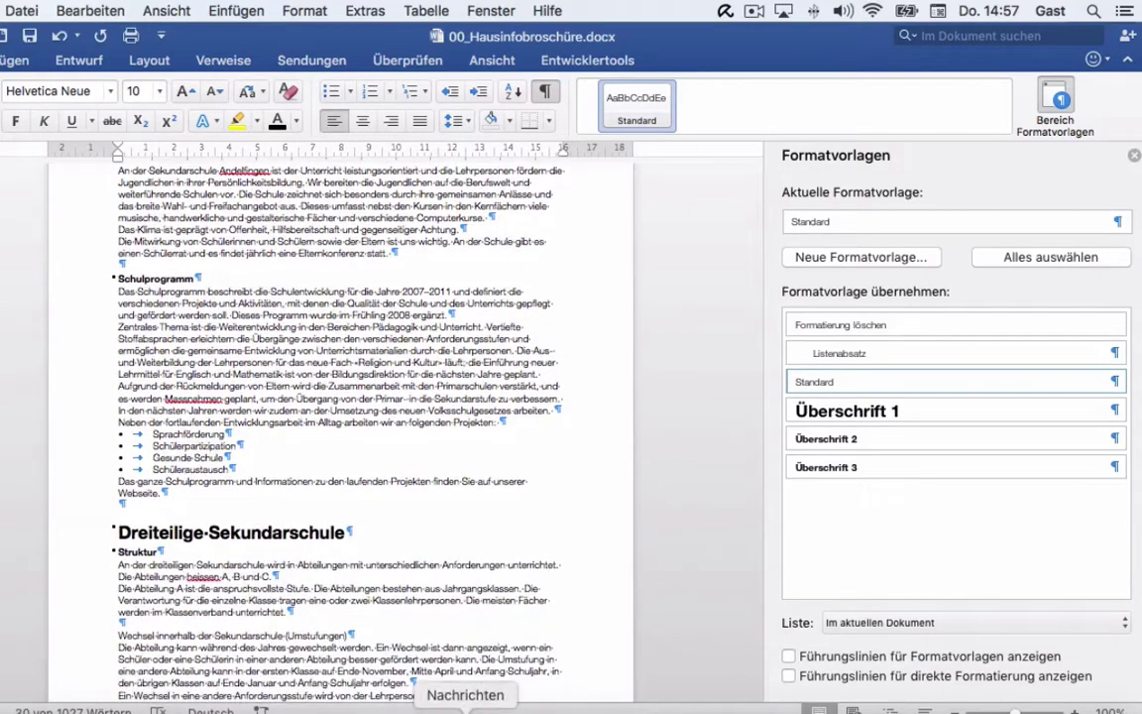
pyautogui.scroll(5, 251, 265)
pyautogui.scroll(1, 250, 264)
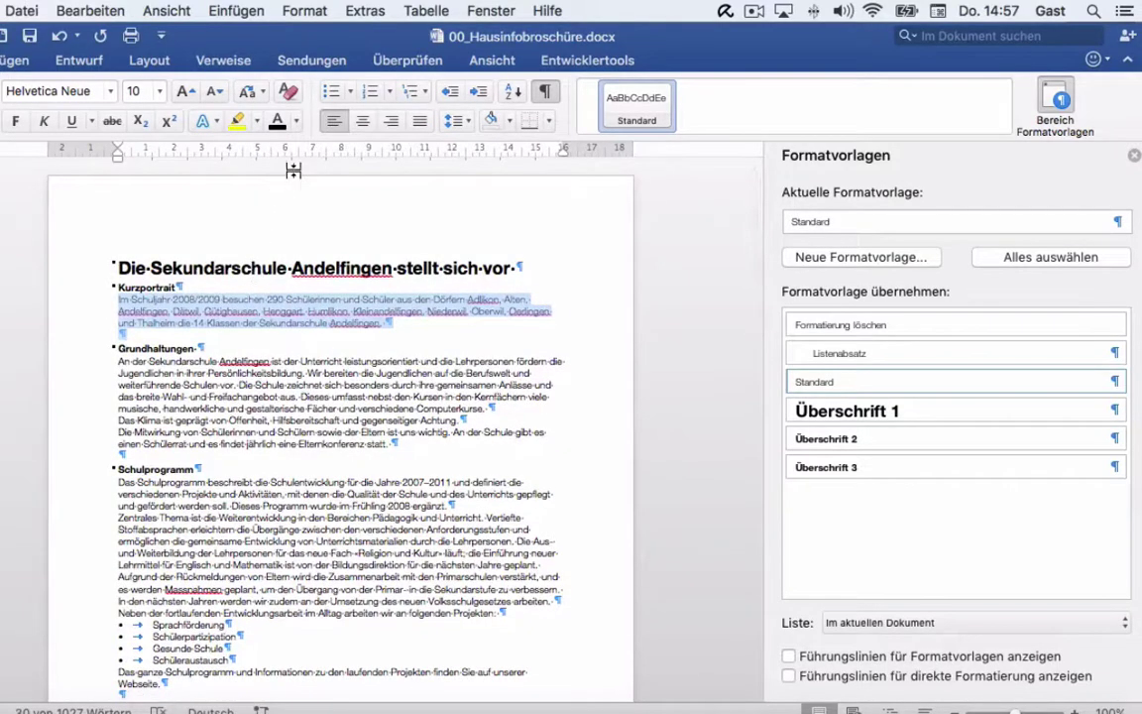
# Step: Set the Kurzportrait paragraph's line spacing to Mehrfach at 1,4
pyautogui.click(469, 121)
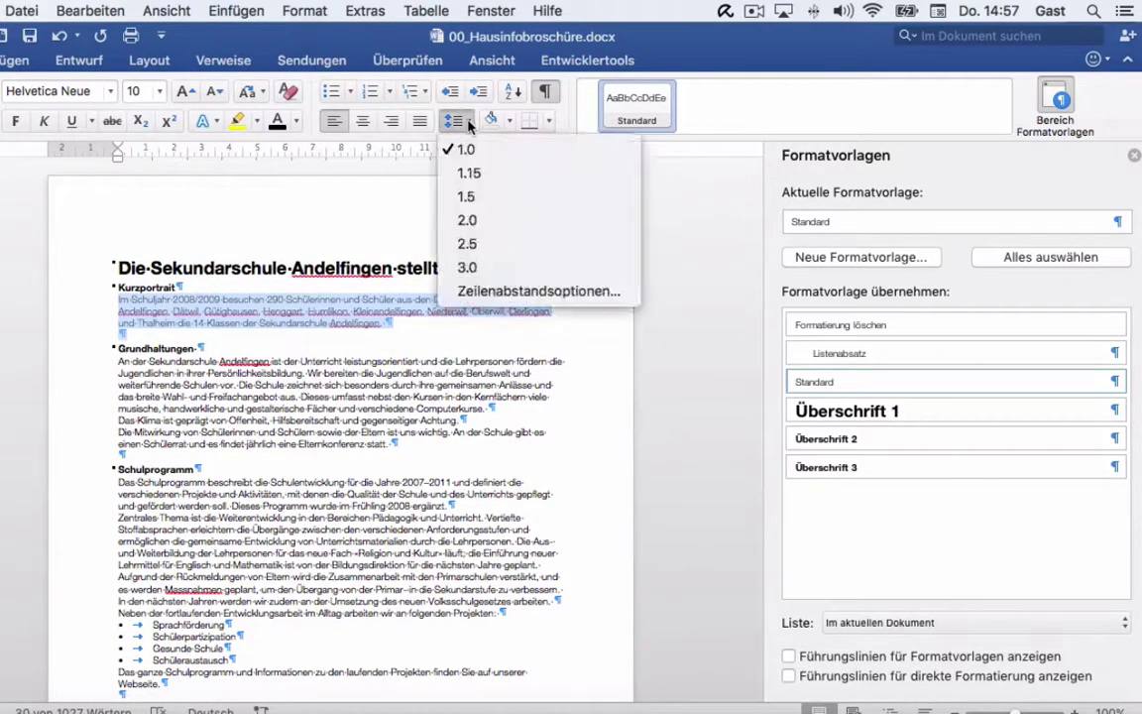
pyautogui.click(464, 293)
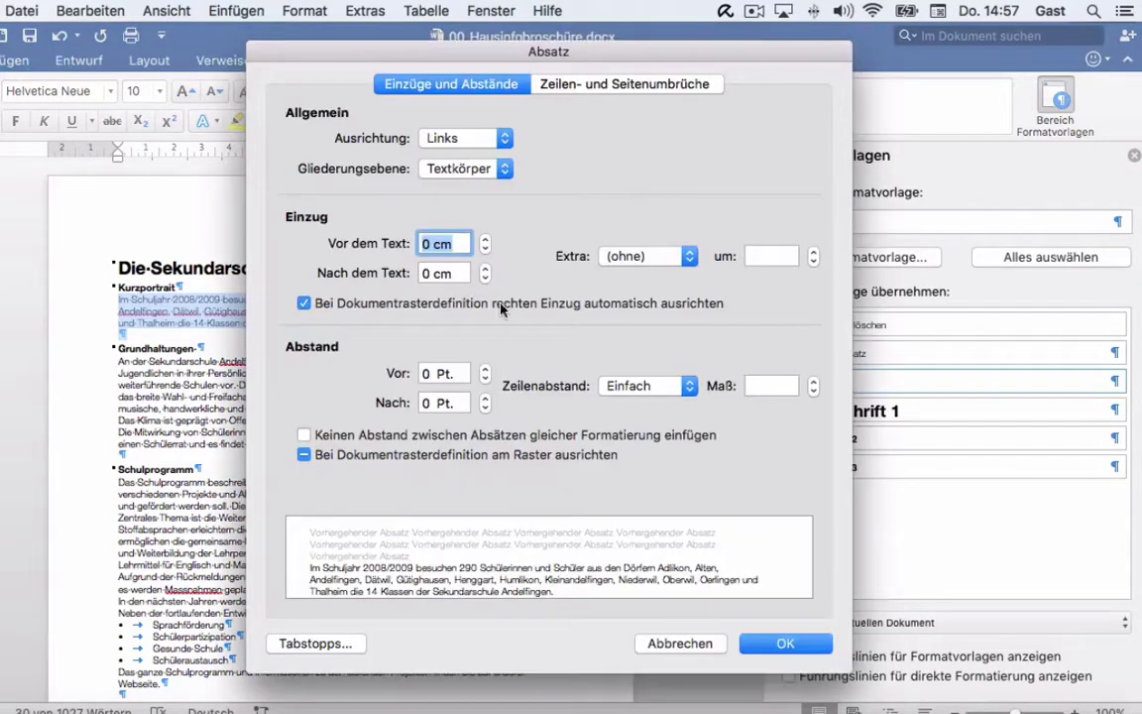
pyautogui.click(644, 386)
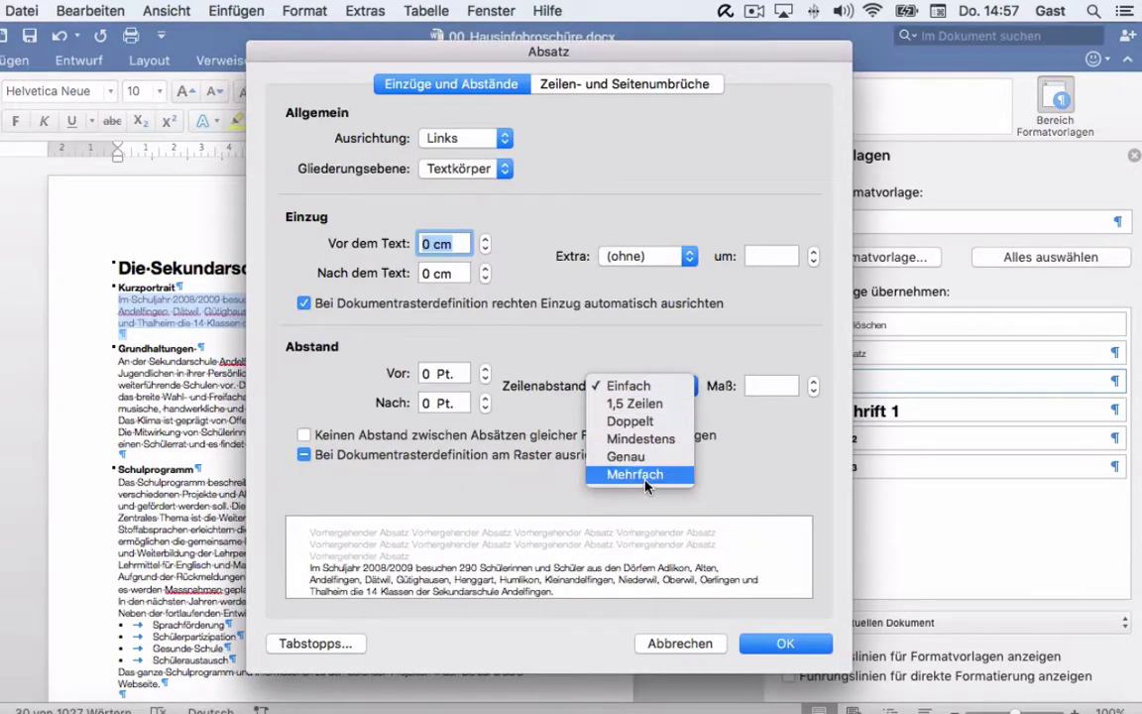
pyautogui.click(647, 476)
pyautogui.click(759, 389)
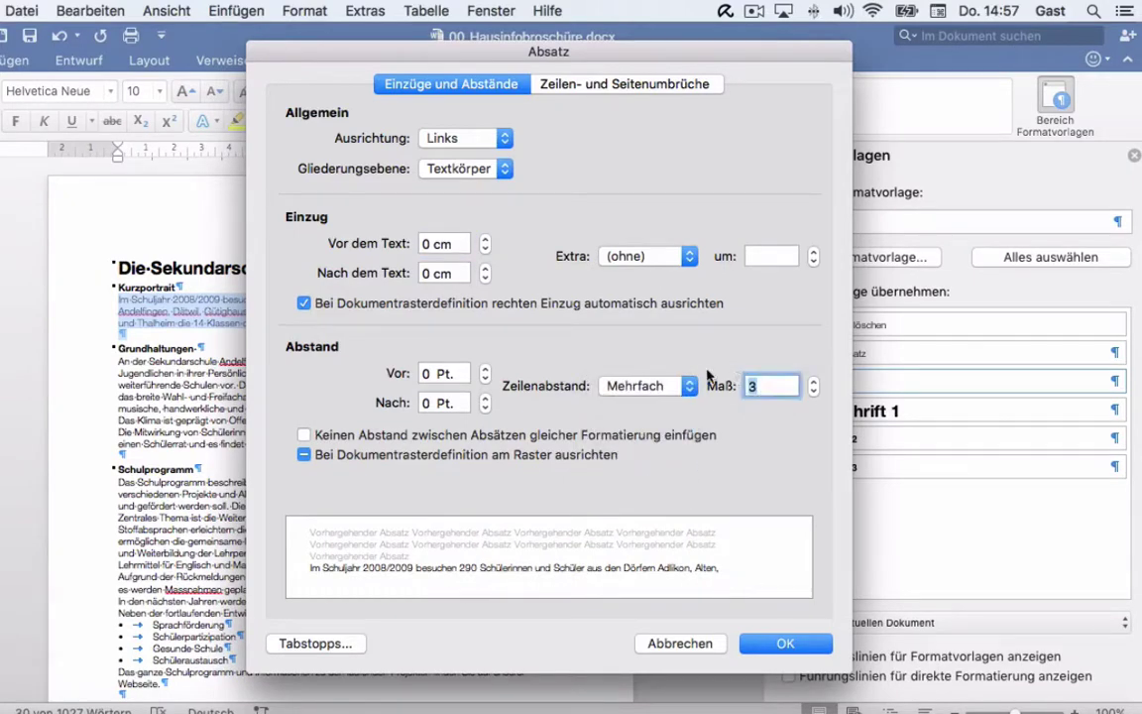
pyautogui.write('1,4')
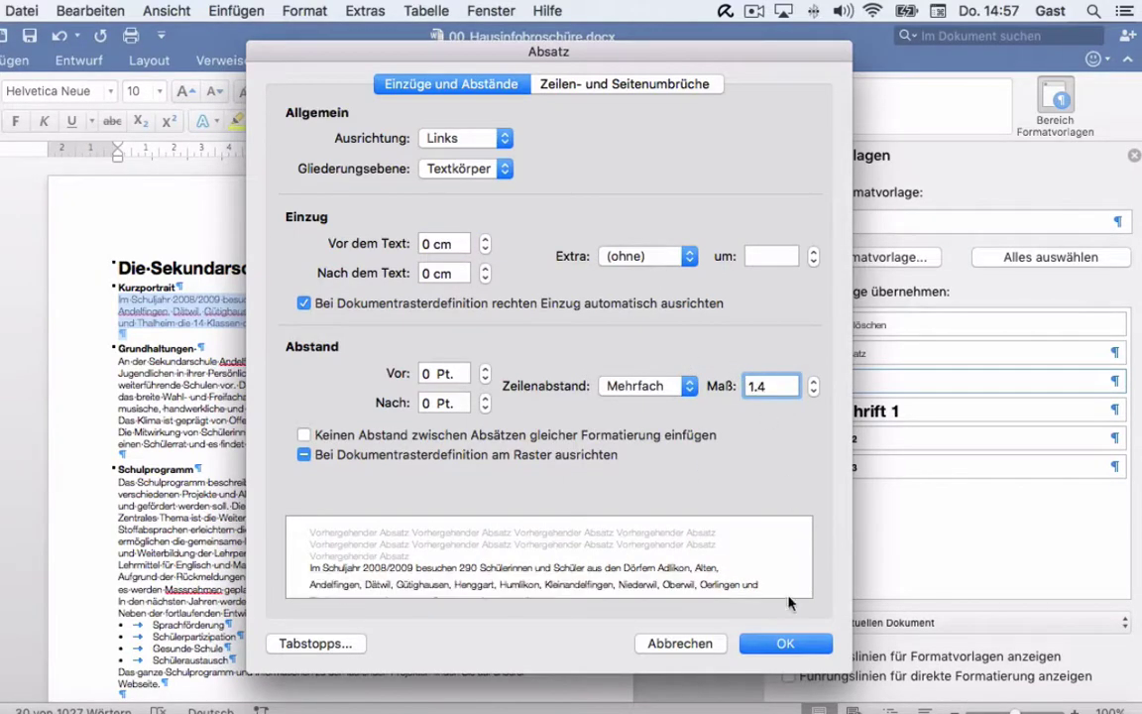
pyautogui.click(781, 642)
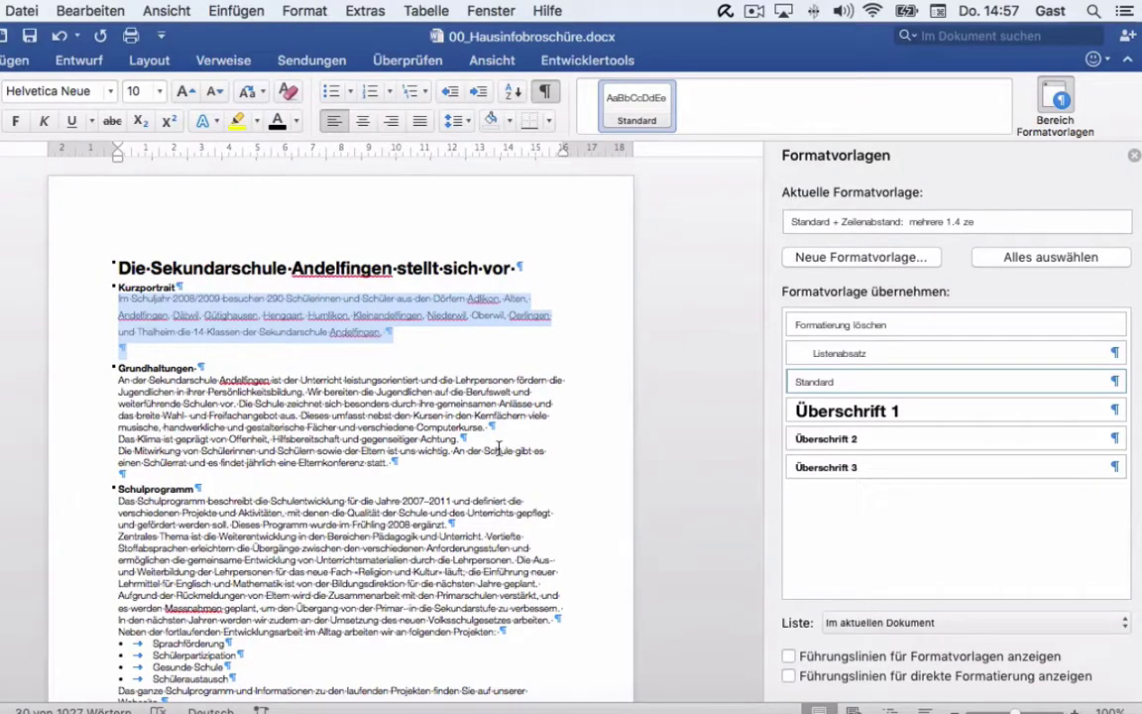
# Step: Update Standard from the Kurzportrait paragraph so all body text gets 1.4 line spacing
pyautogui.moveTo(1115, 434)
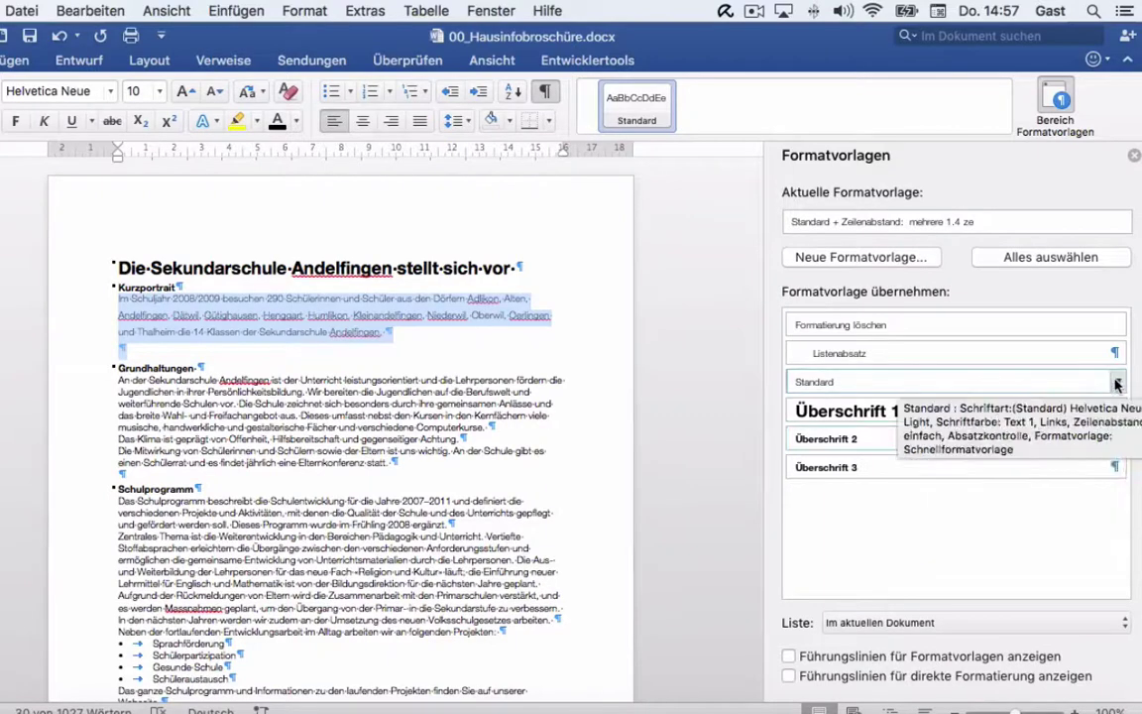
pyautogui.click(1117, 383)
pyautogui.click(991, 470)
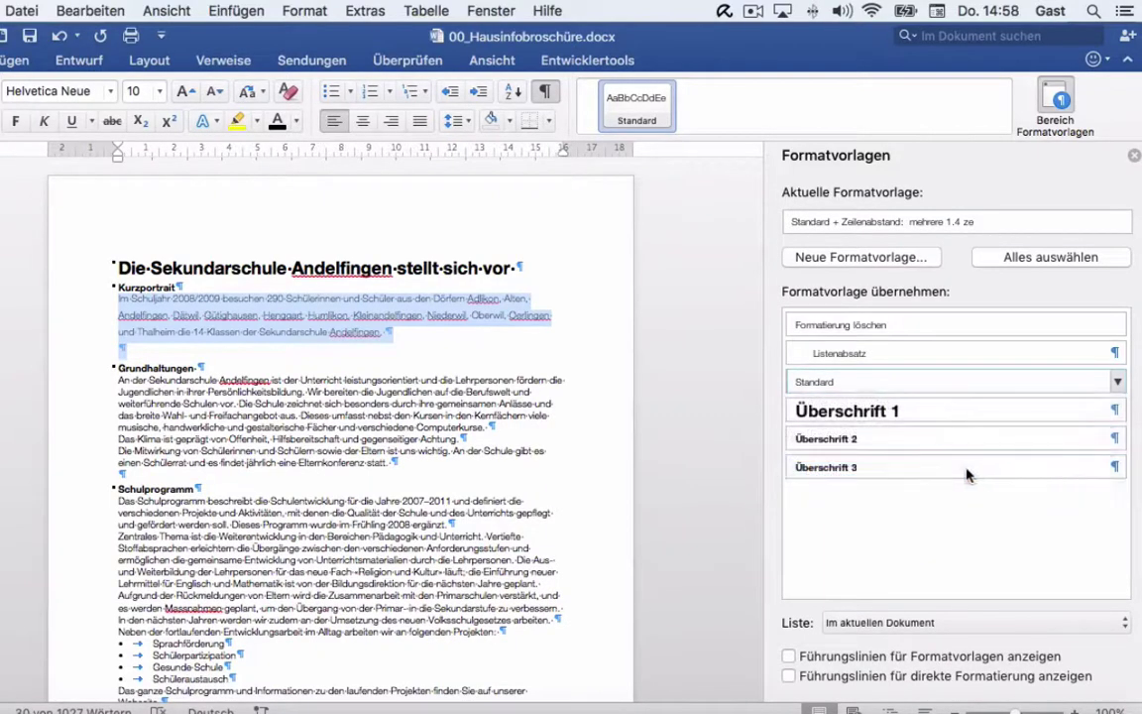
pyautogui.scroll(-3, 501, 540)
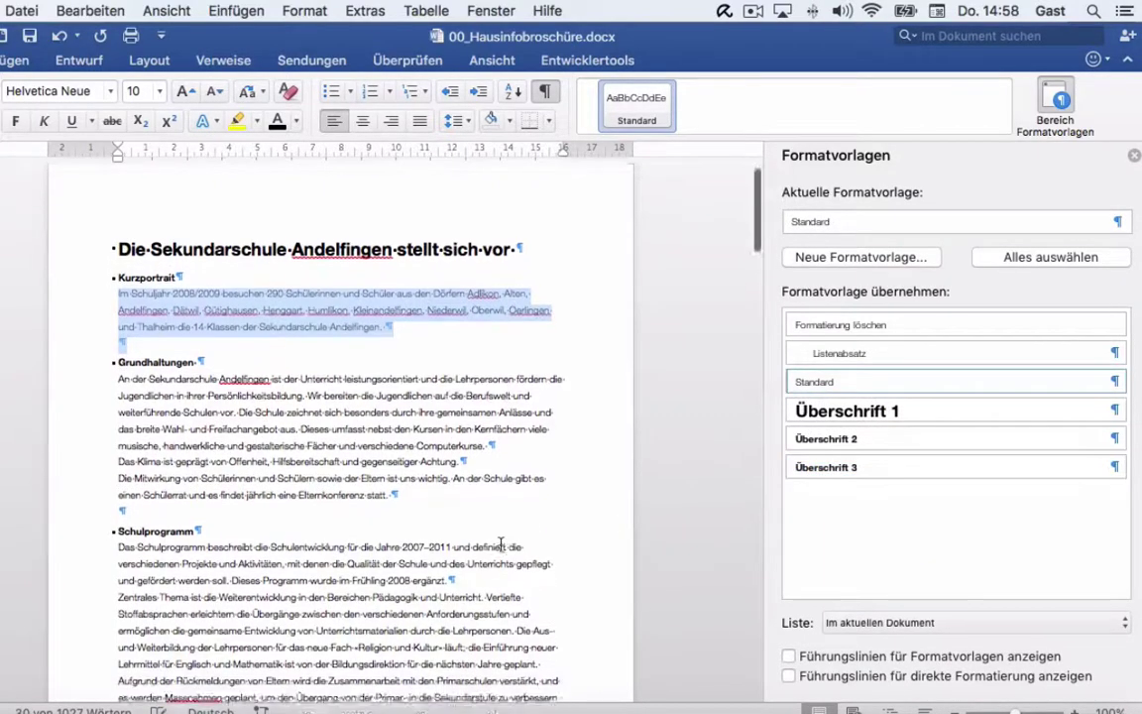
pyautogui.scroll(-5, 501, 540)
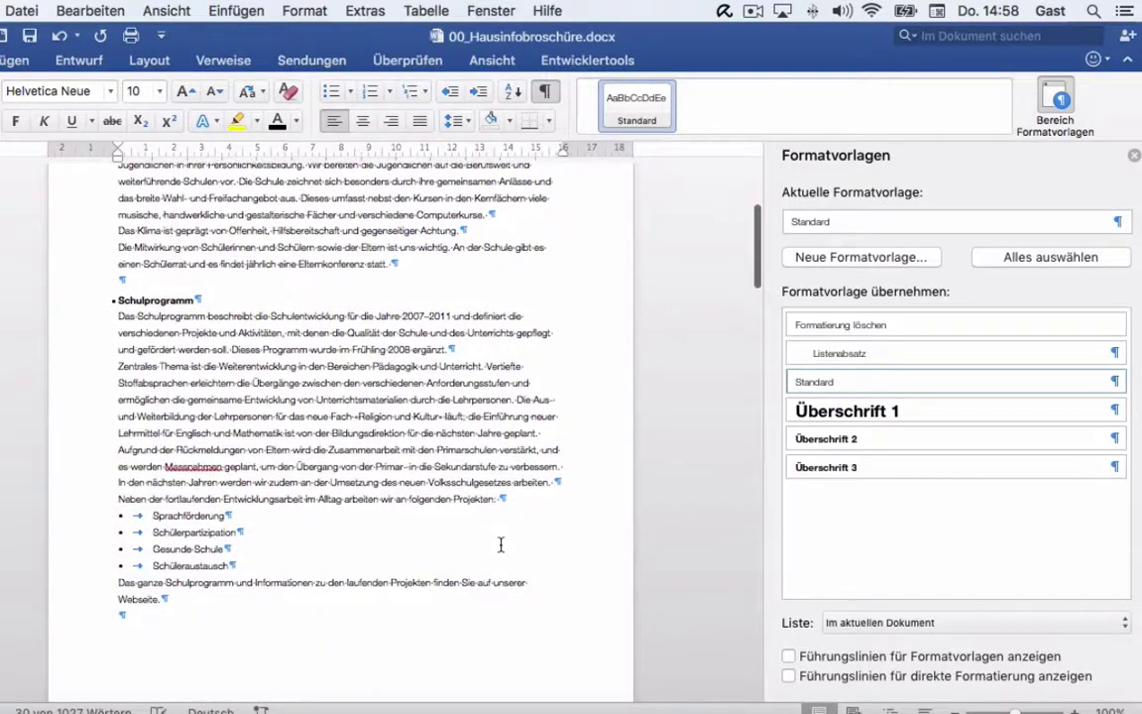